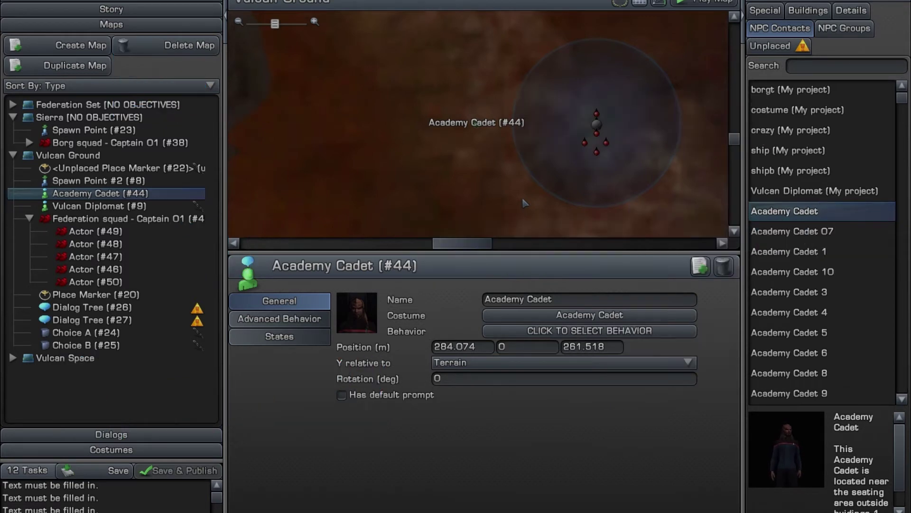
- Inspect the Vulcan Ground map, Actor (#46) and Academy Cadet (#44), browsing the cadet's behaviors without choosing one
{"action": "scroll", "coordinate": [505, 166], "scroll_direction": "down", "scroll_amount": 3}
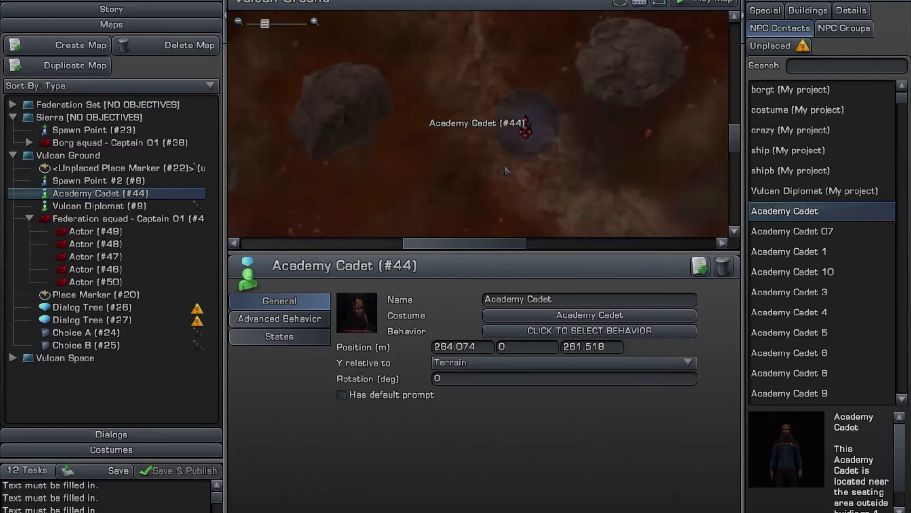
{"action": "scroll", "coordinate": [505, 165], "scroll_direction": "up", "scroll_amount": 2}
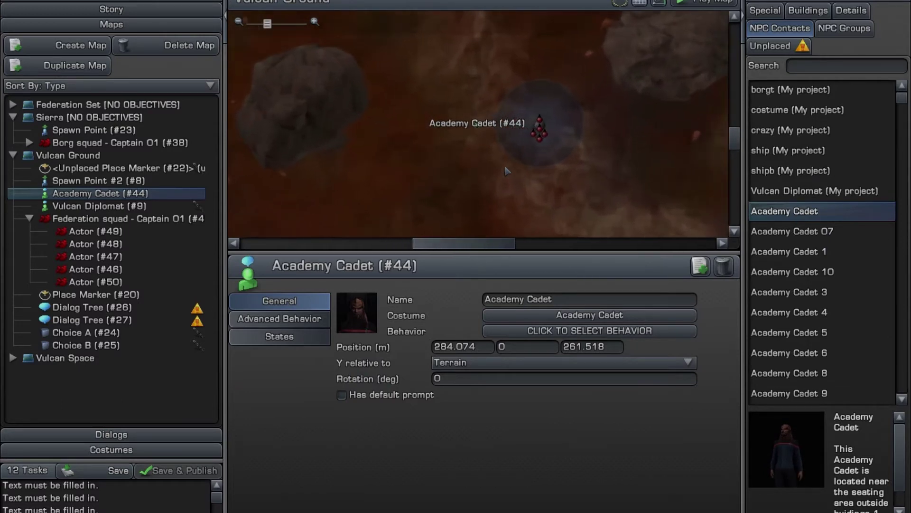
{"action": "scroll", "coordinate": [505, 166], "scroll_direction": "up", "scroll_amount": 2}
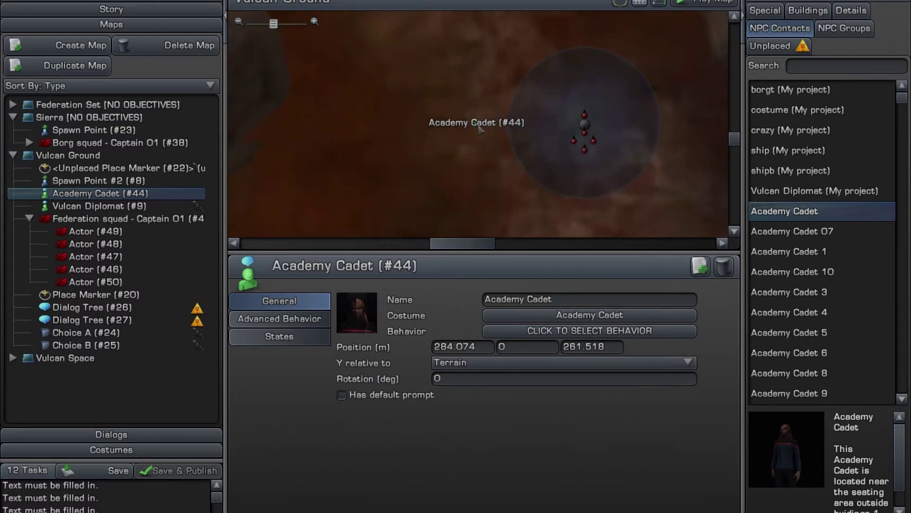
{"action": "left_click", "coordinate": [433, 85]}
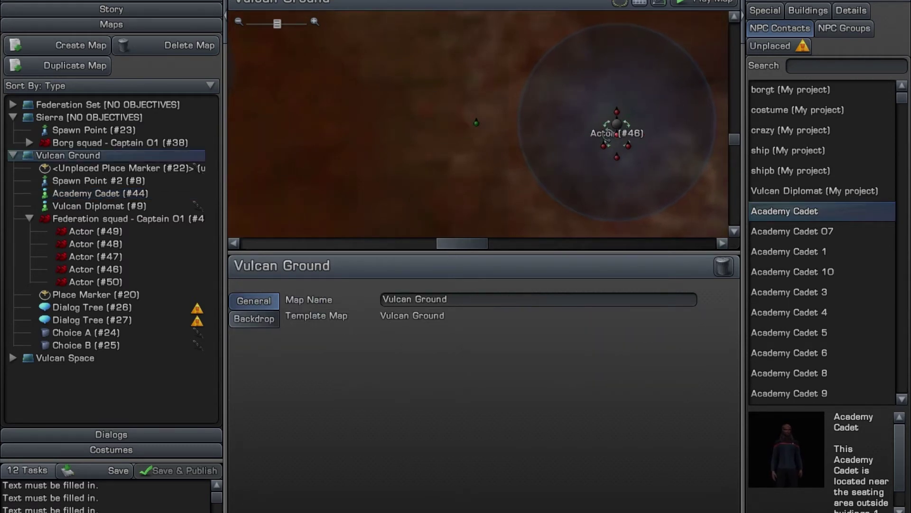
{"action": "left_click", "coordinate": [606, 134]}
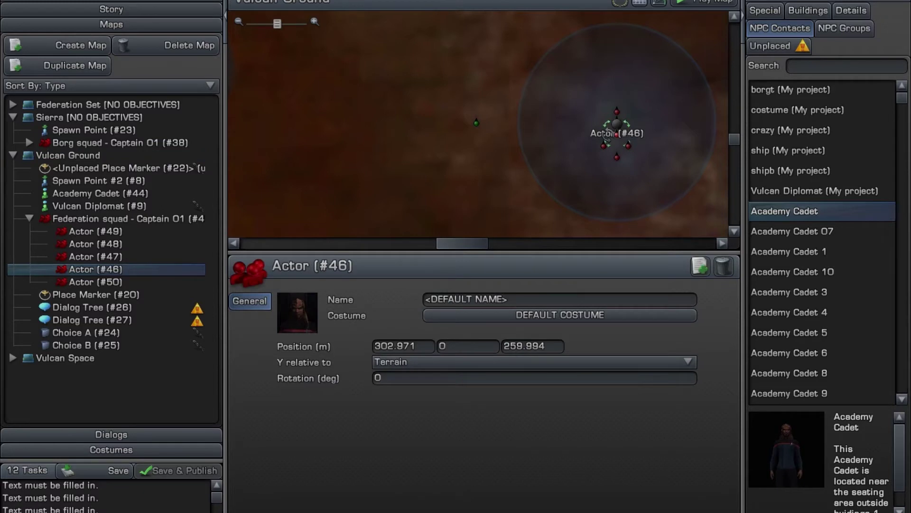
{"action": "left_click", "coordinate": [450, 84]}
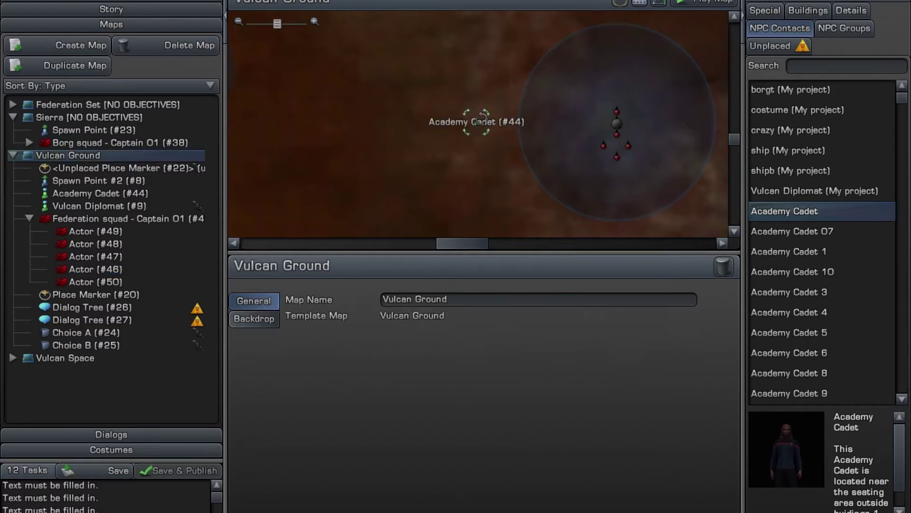
{"action": "left_click", "coordinate": [477, 122]}
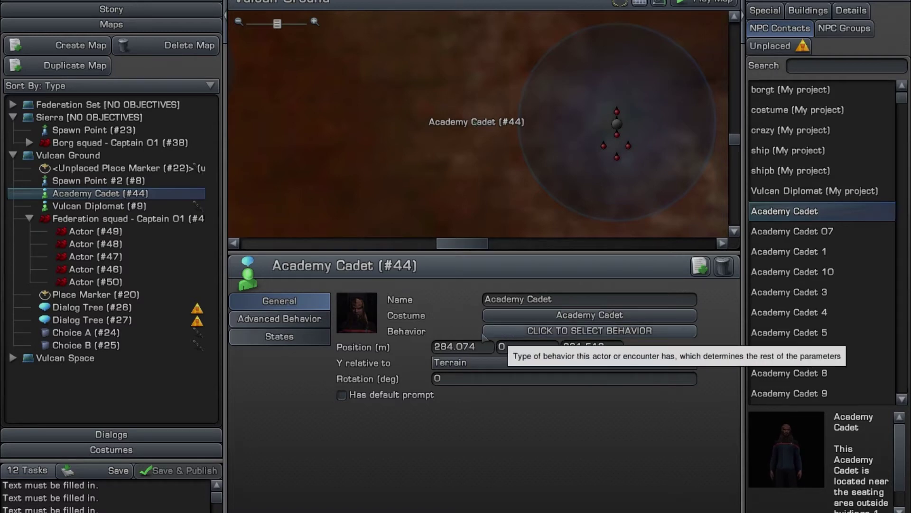
{"action": "left_click", "coordinate": [522, 334]}
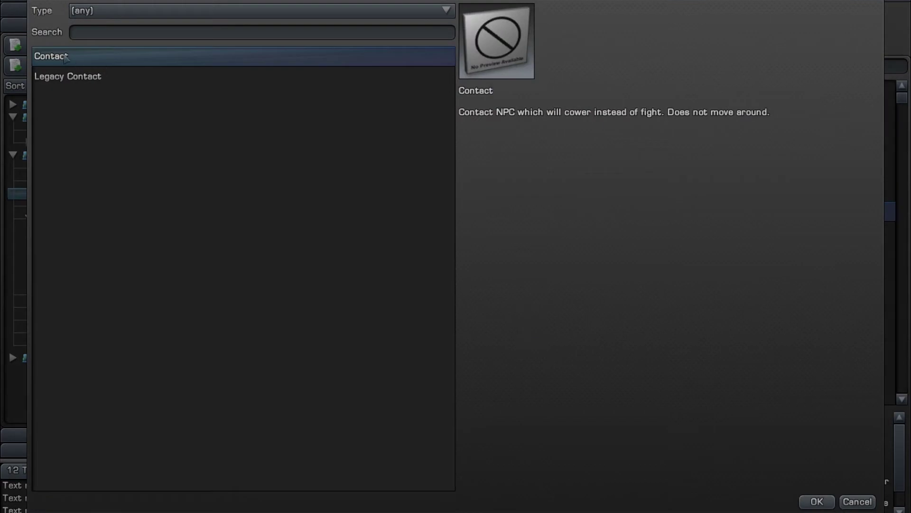
{"action": "left_click", "coordinate": [113, 81]}
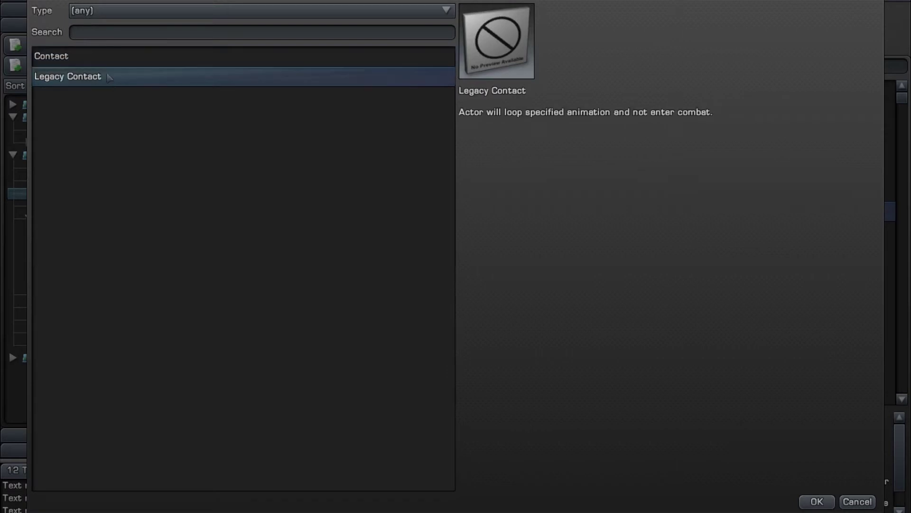
{"action": "left_click", "coordinate": [84, 60]}
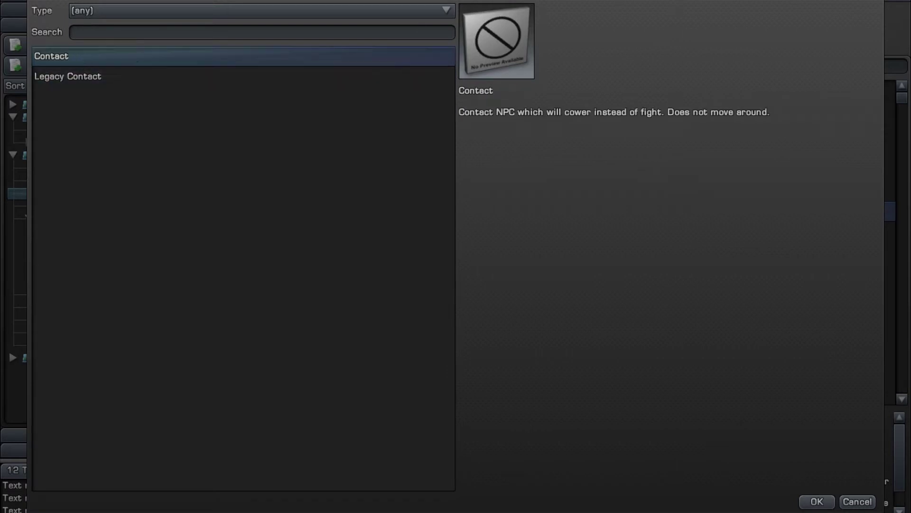
{"action": "key", "text": "Escape"}
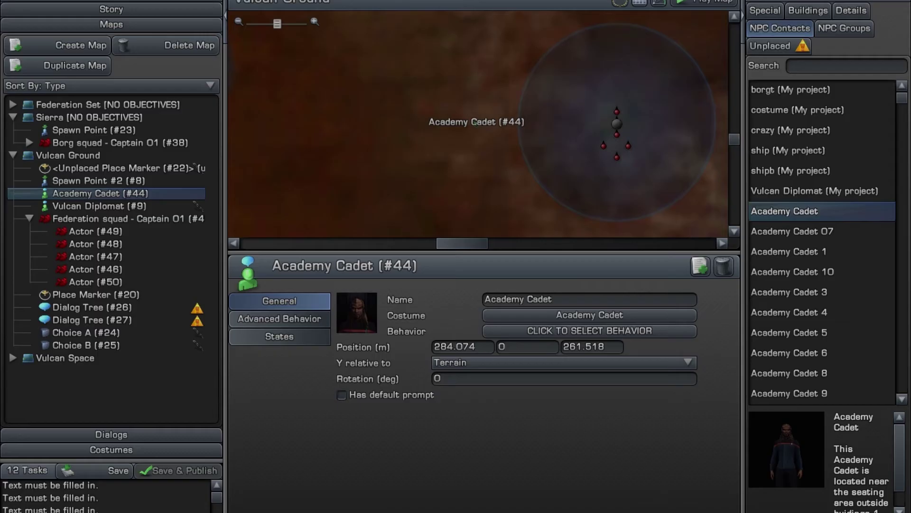
- Set Federation squad - Captain 01 (#45) behavior to Legacy Combat after previewing Animate, Chat and True Combat
{"action": "left_click", "coordinate": [616, 125]}
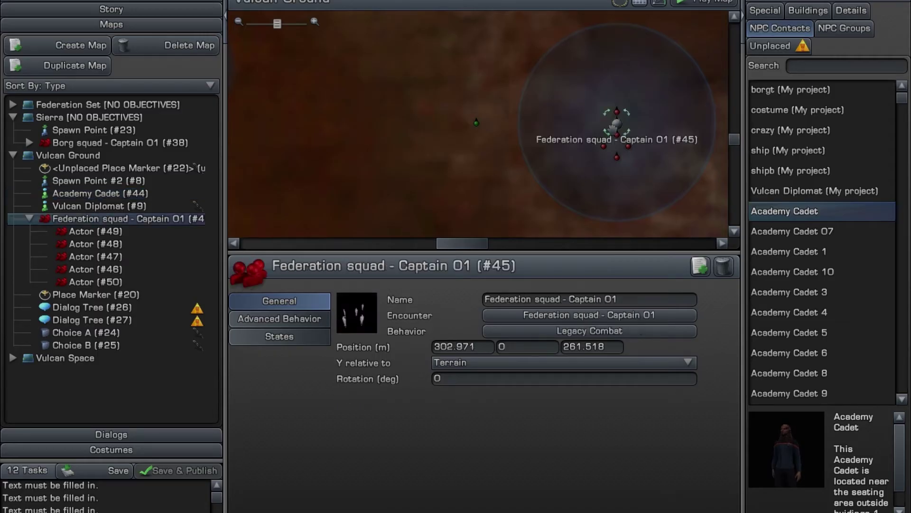
{"action": "left_click", "coordinate": [543, 331]}
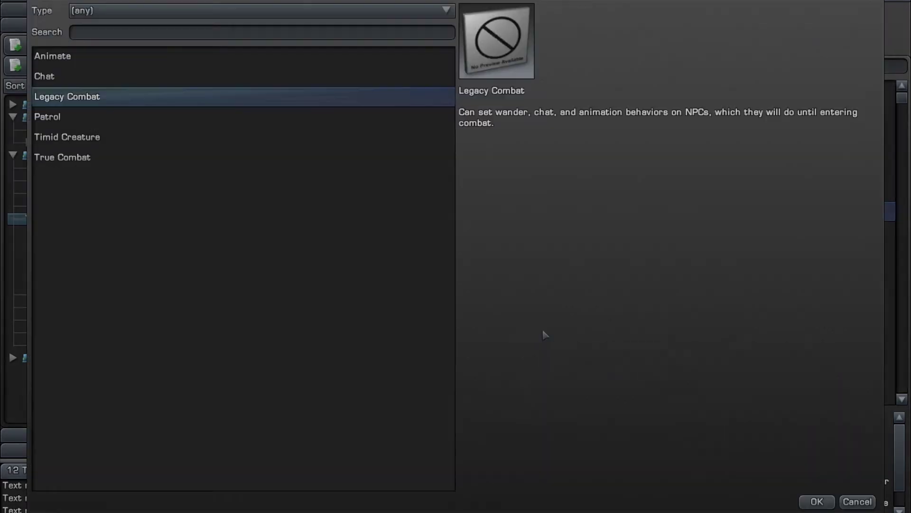
{"action": "left_click", "coordinate": [66, 59]}
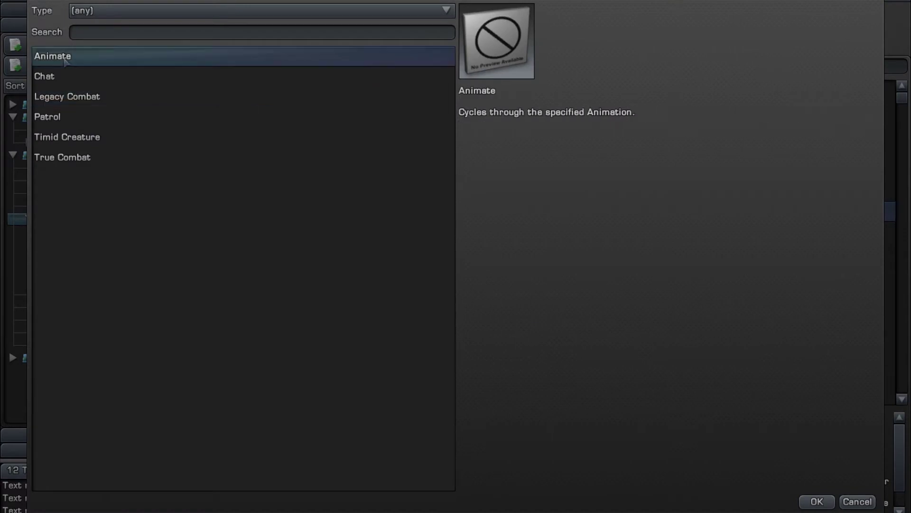
{"action": "left_click", "coordinate": [59, 80]}
{"action": "left_click", "coordinate": [79, 101]}
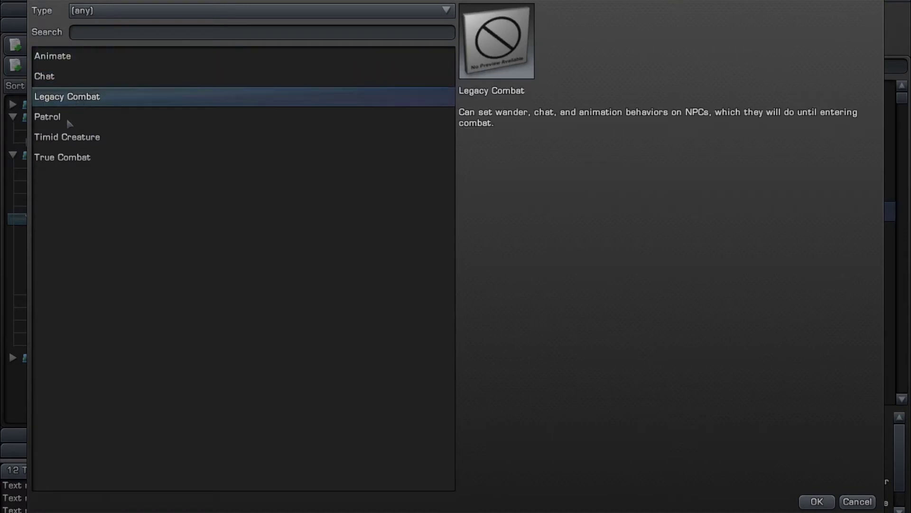
{"action": "left_click", "coordinate": [74, 59]}
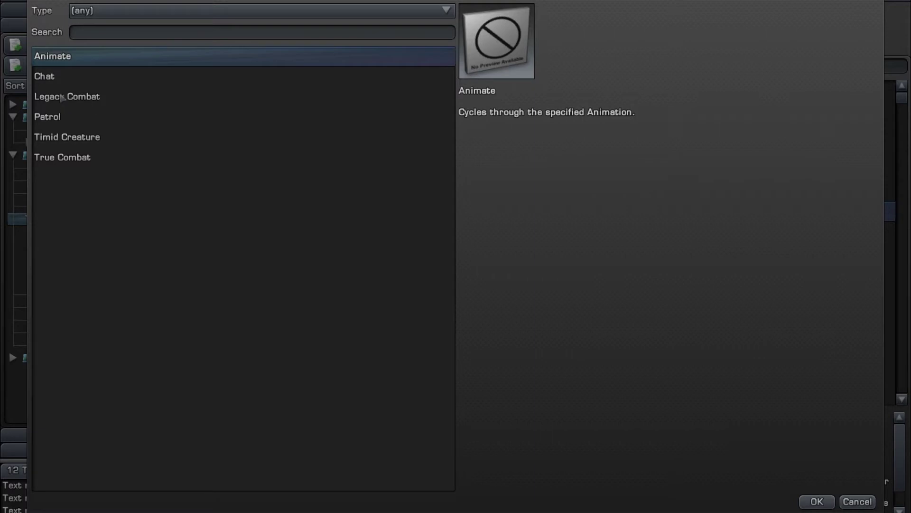
{"action": "left_click", "coordinate": [54, 81]}
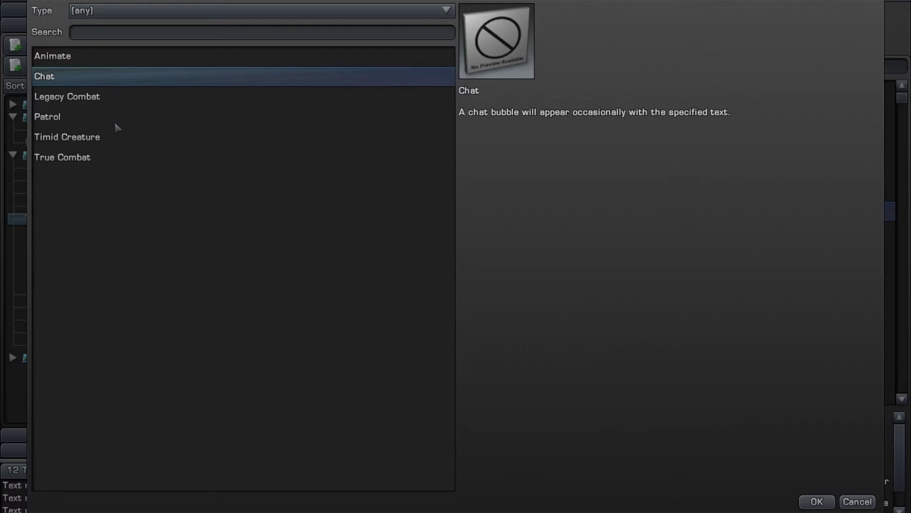
{"action": "left_click", "coordinate": [88, 101]}
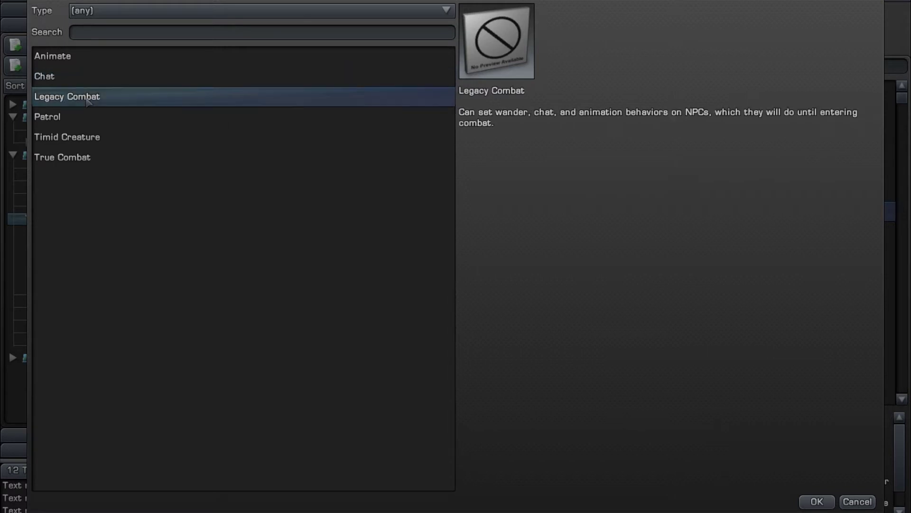
{"action": "left_click", "coordinate": [85, 159]}
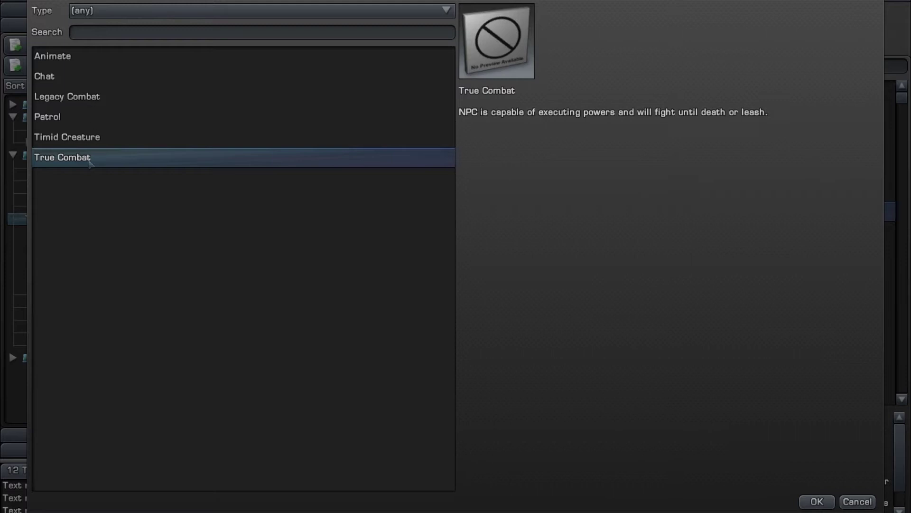
{"action": "left_click", "coordinate": [94, 100]}
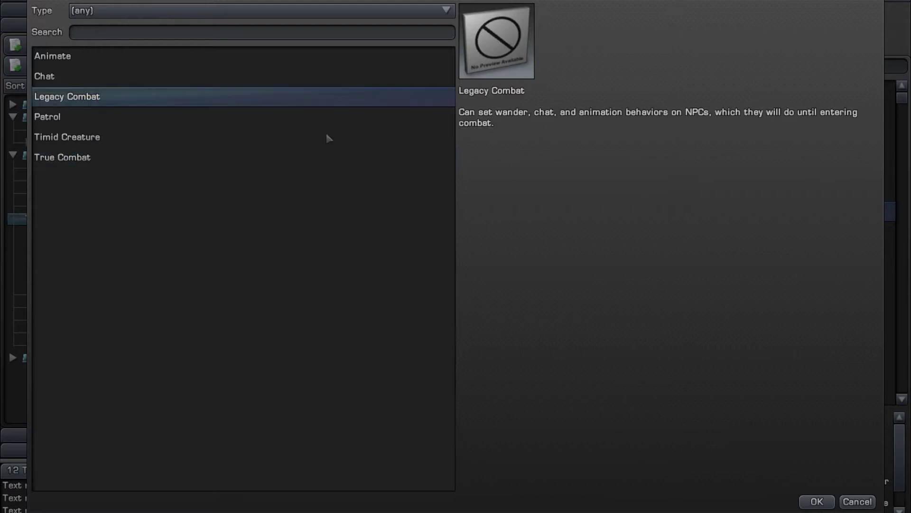
{"action": "left_click", "coordinate": [816, 502]}
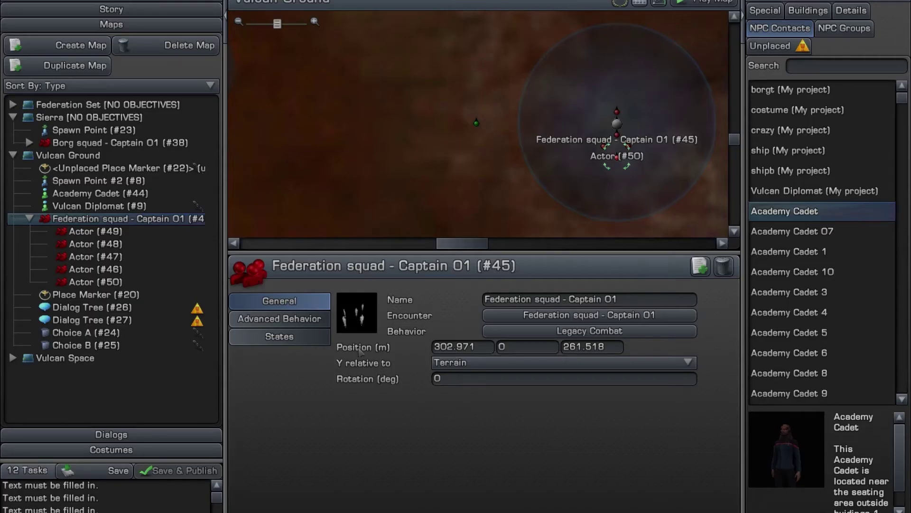
- Show the squad's Advanced Behavior settings: wander, chat and jobs FALSE, idle duration 10
{"action": "left_click", "coordinate": [309, 322]}
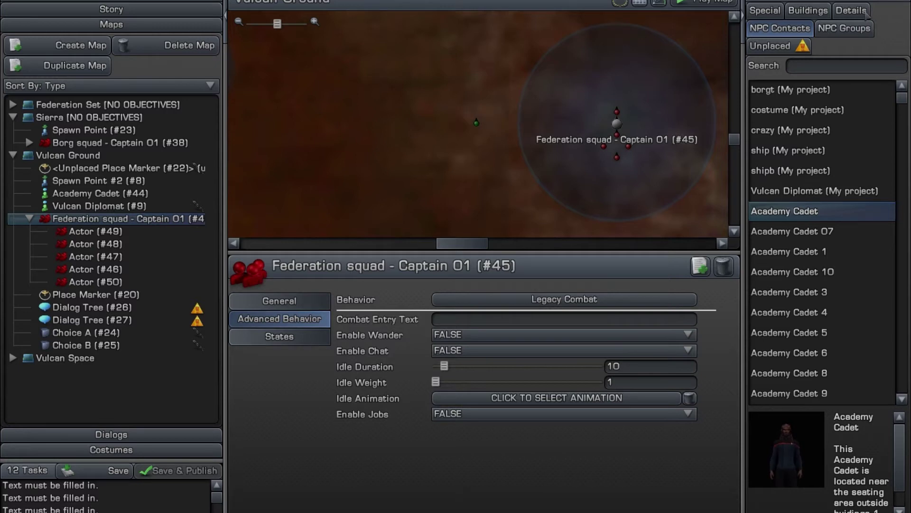
- Search NPC groups for 'single' and place a Targ neutral - single group on the map, behavior left unset
{"action": "left_click", "coordinate": [850, 31]}
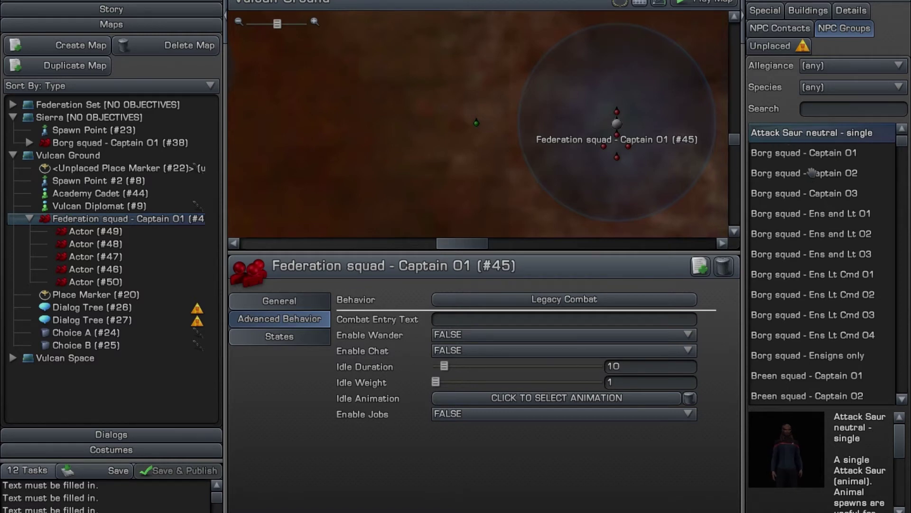
{"action": "left_click", "coordinate": [822, 109]}
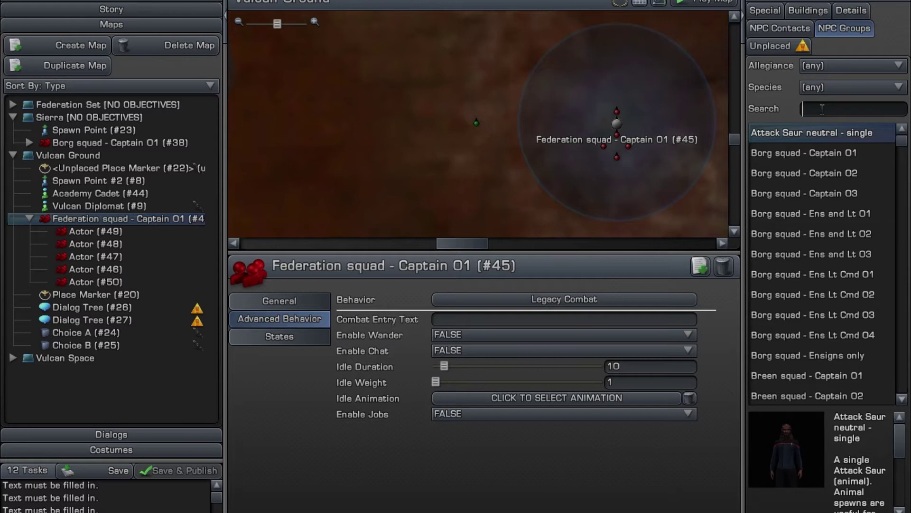
{"action": "type", "text": "sin"}
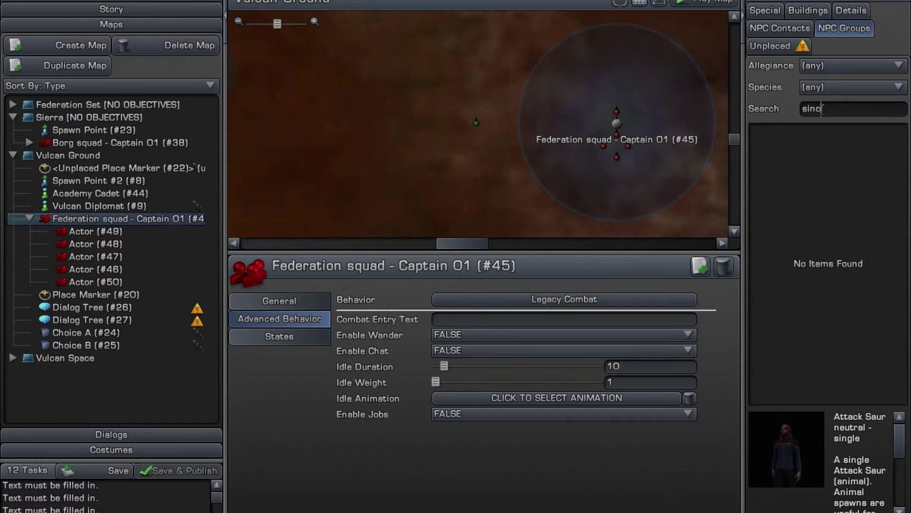
{"action": "type", "text": "gle"}
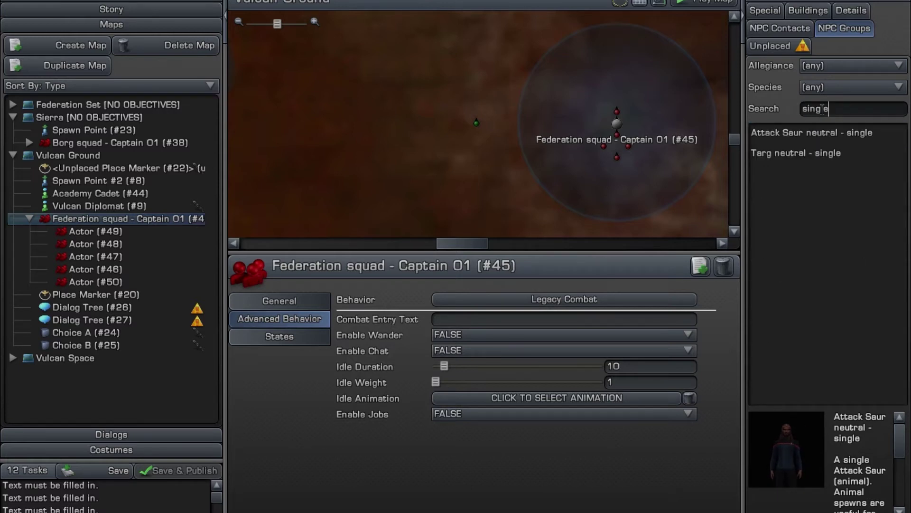
{"action": "left_click", "coordinate": [794, 152]}
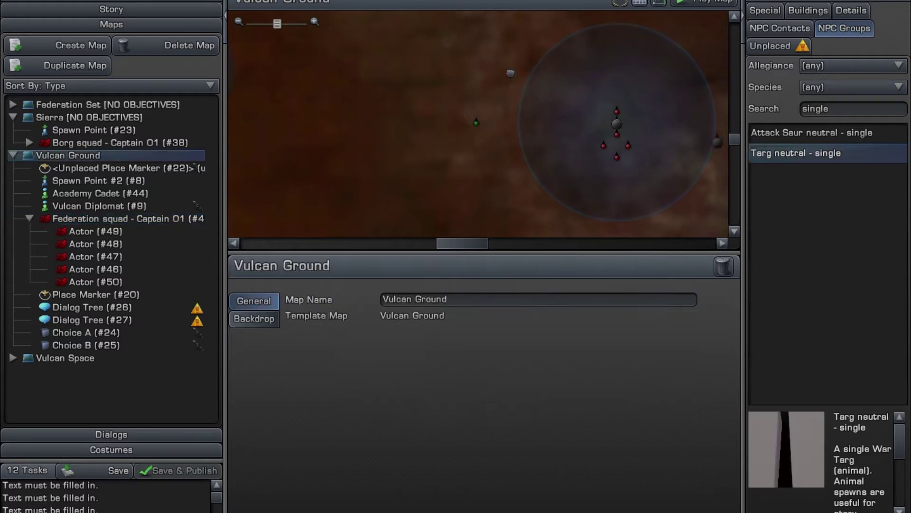
{"action": "left_click_drag", "start_coordinate": [511, 73], "coordinate": [535, 95]}
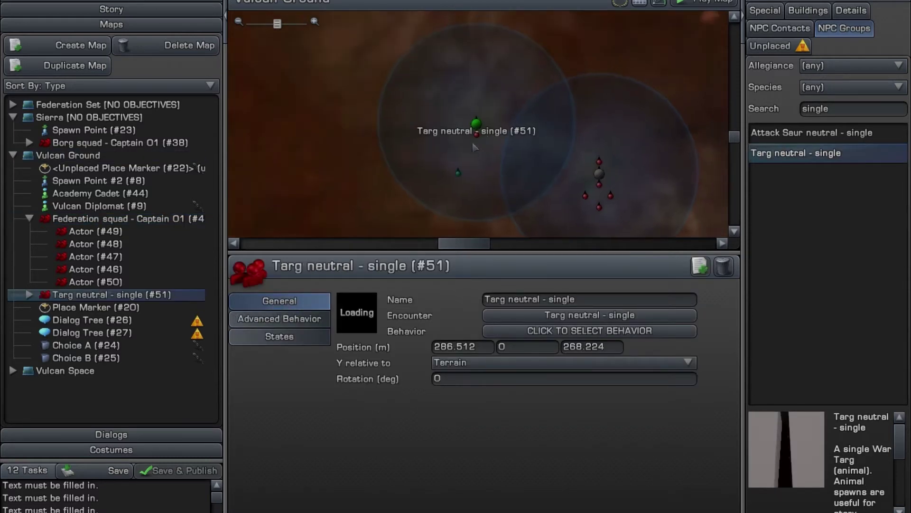
{"action": "scroll", "coordinate": [475, 147], "scroll_direction": "up", "scroll_amount": 4}
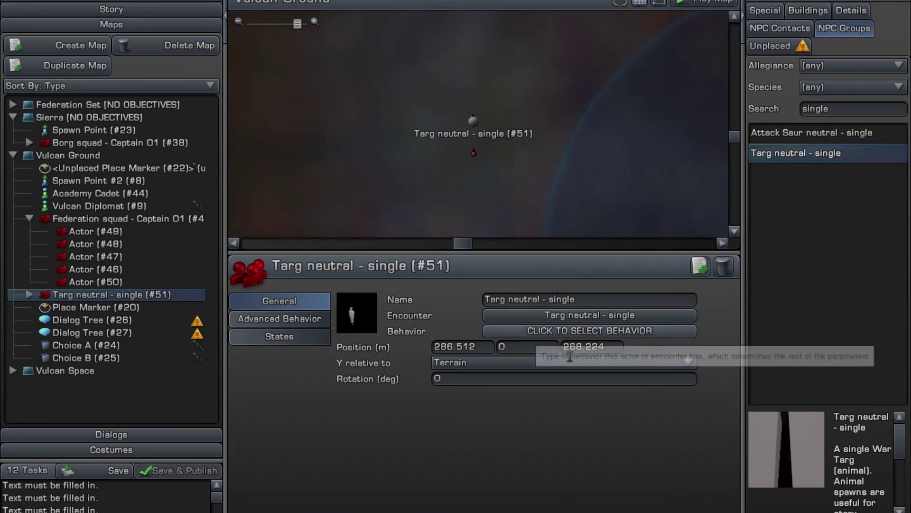
{"action": "left_click", "coordinate": [570, 331]}
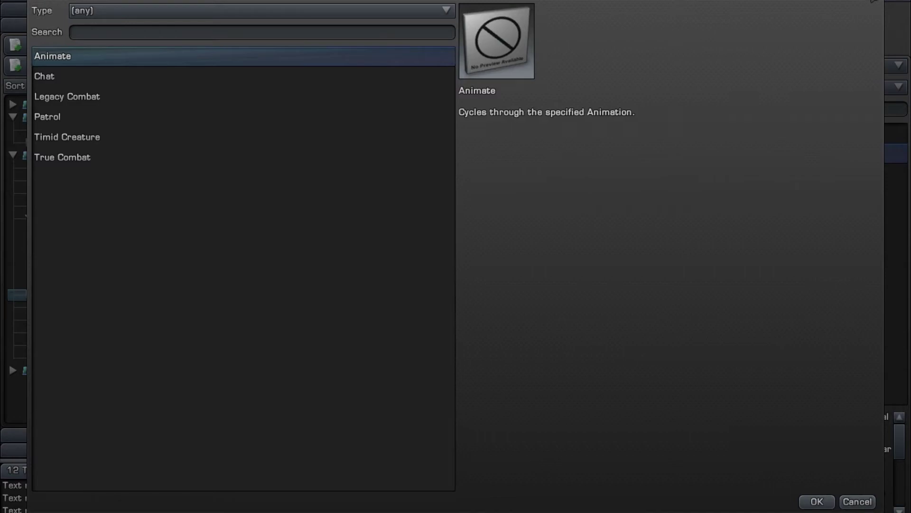
{"action": "key", "text": "Escape"}
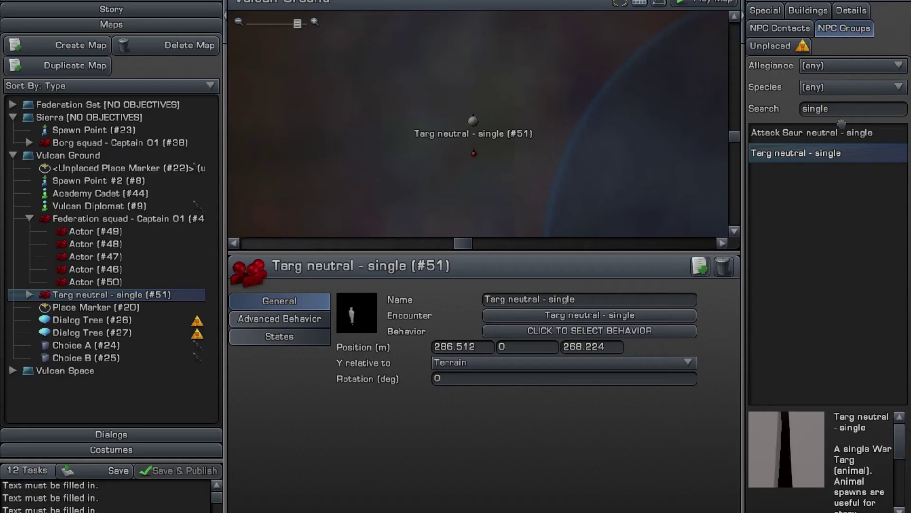
- Compare the Attack Saur neutral - single and Targ neutral - single descriptions in the NPC list
{"action": "left_click", "coordinate": [788, 135]}
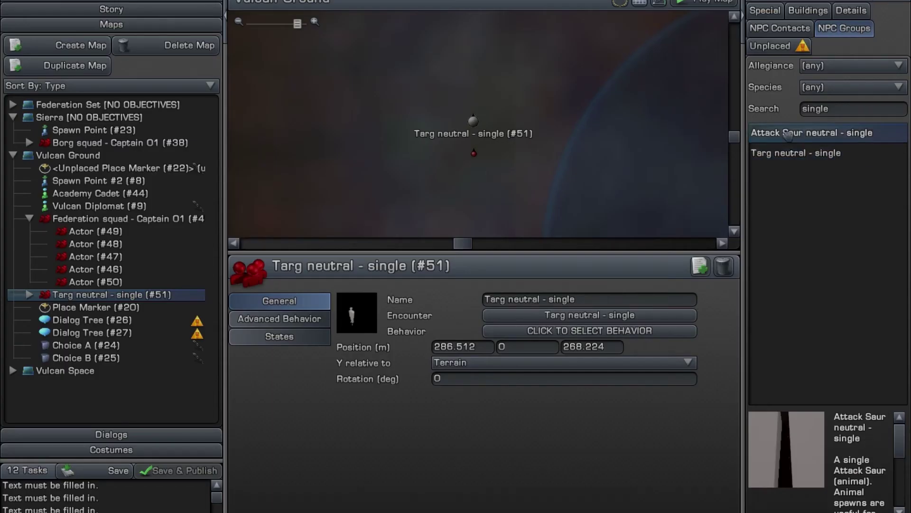
{"action": "left_click", "coordinate": [781, 153]}
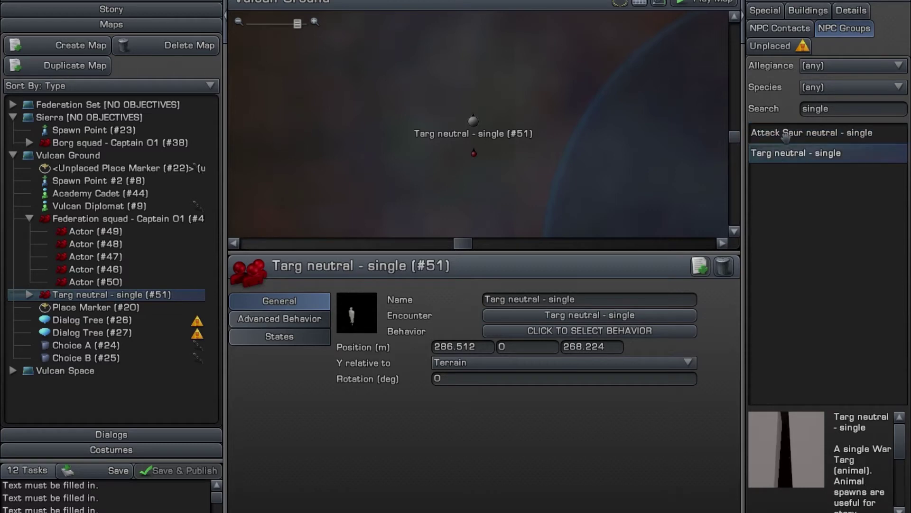
{"action": "left_click", "coordinate": [785, 138]}
{"action": "left_click", "coordinate": [781, 154]}
{"action": "left_click", "coordinate": [792, 134]}
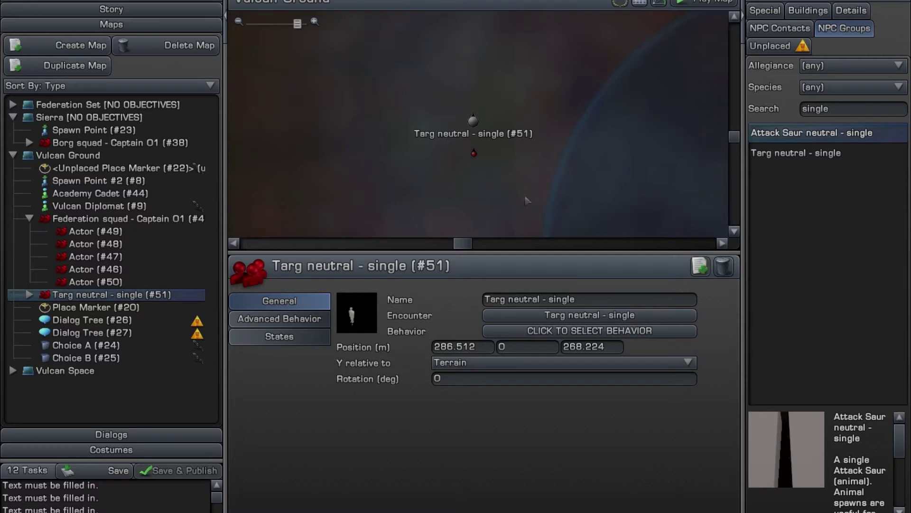
- Select Federation squad - Captain 01 and bring up its Advanced Behavior settings with the Enable Wander choices
{"action": "left_click", "coordinate": [109, 219]}
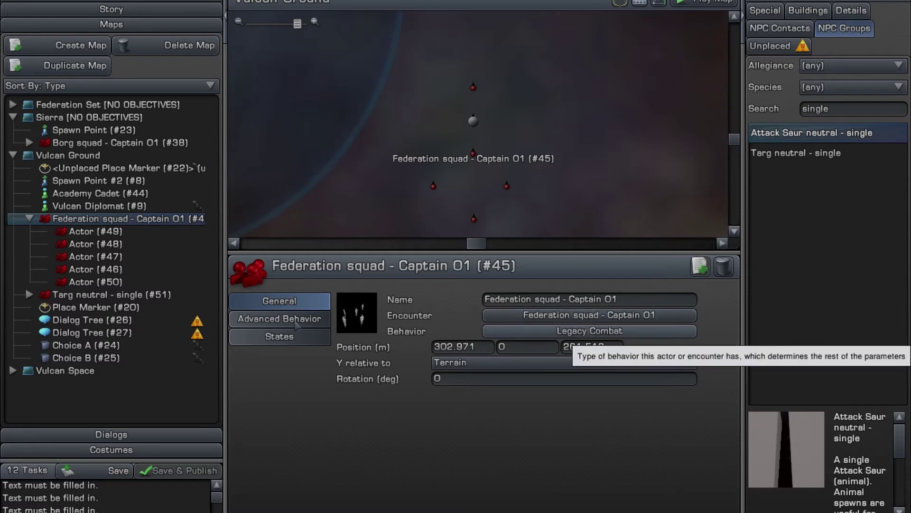
{"action": "left_click", "coordinate": [297, 325]}
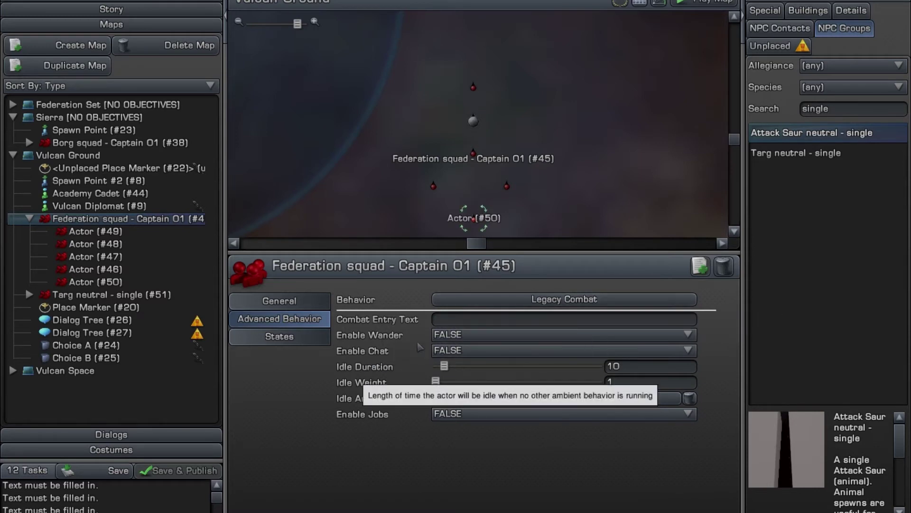
{"action": "left_click", "coordinate": [486, 338]}
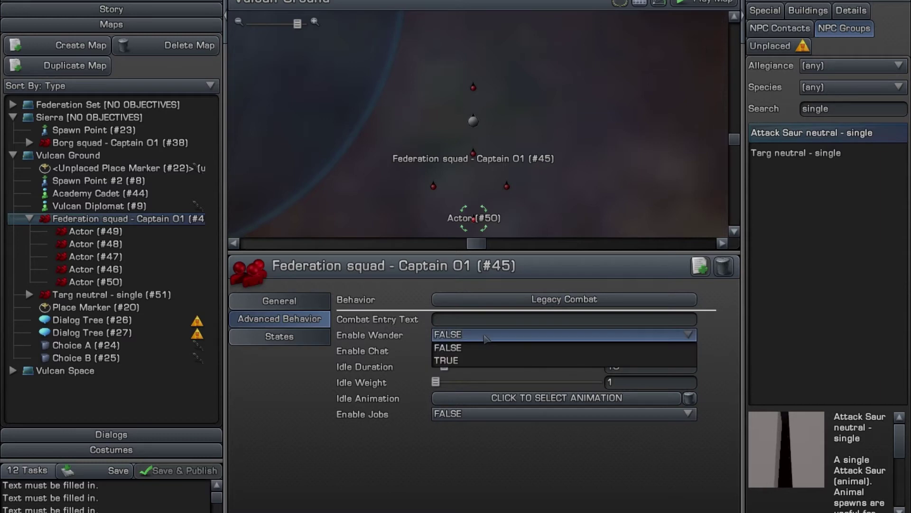
- Set Enable Wander to TRUE for the Federation squad (speed 5, duration 5, weight 1, distance 20)
{"action": "left_click", "coordinate": [471, 363]}
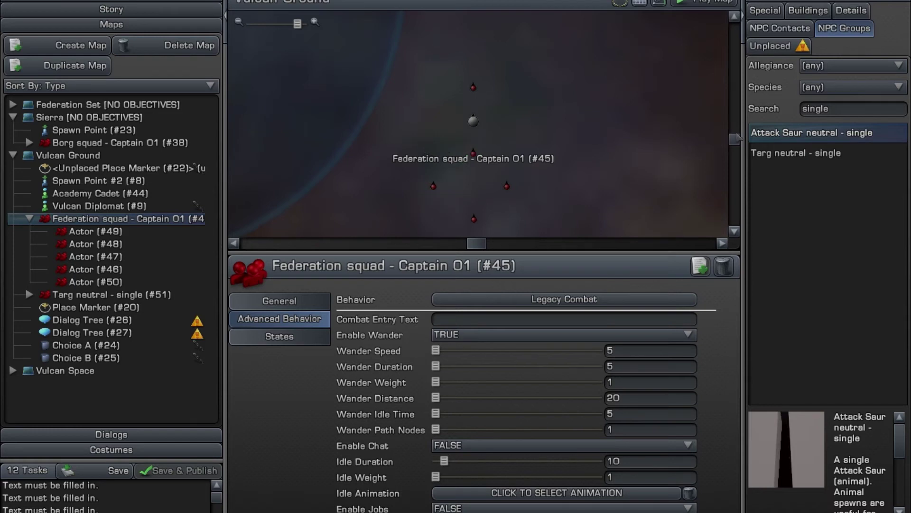
{"action": "scroll", "coordinate": [735, 140], "scroll_direction": "down", "scroll_amount": 3}
{"action": "scroll", "coordinate": [735, 140], "scroll_direction": "up", "scroll_amount": 5}
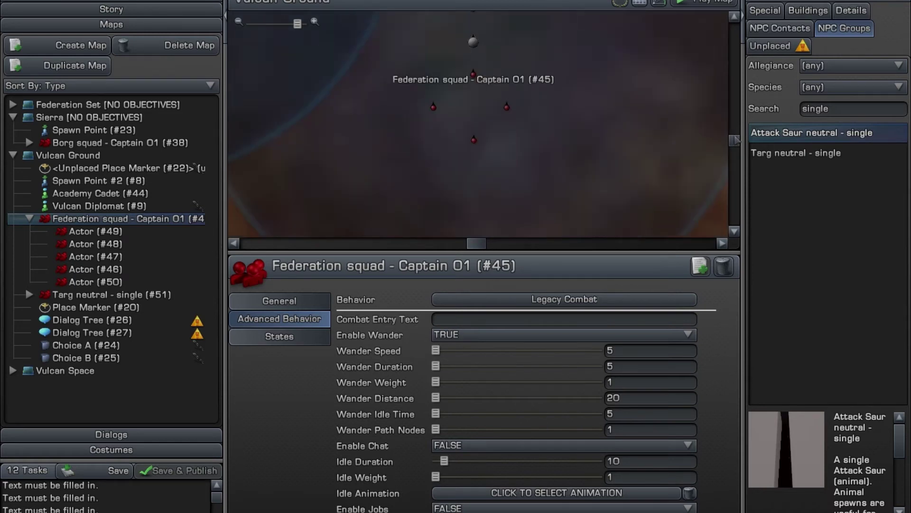
{"action": "scroll", "coordinate": [735, 140], "scroll_direction": "down", "scroll_amount": 5}
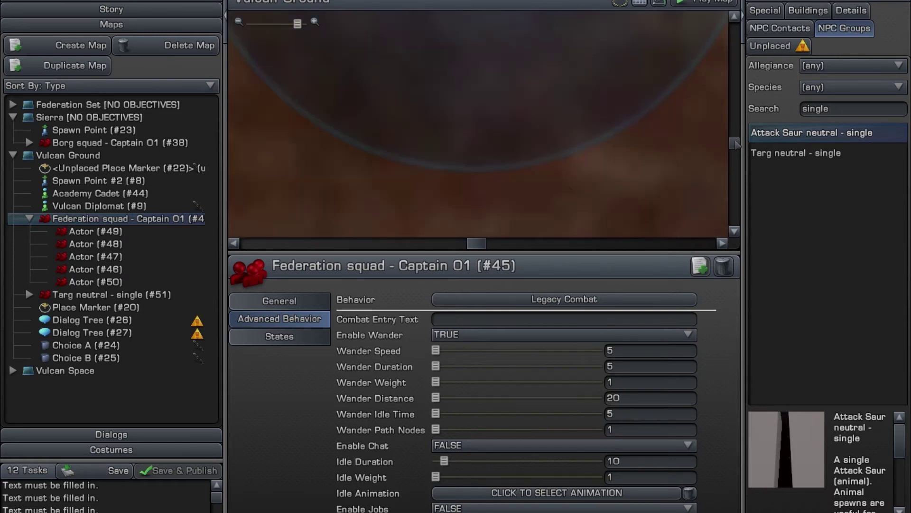
{"action": "scroll", "coordinate": [735, 142], "scroll_direction": "up", "scroll_amount": 5}
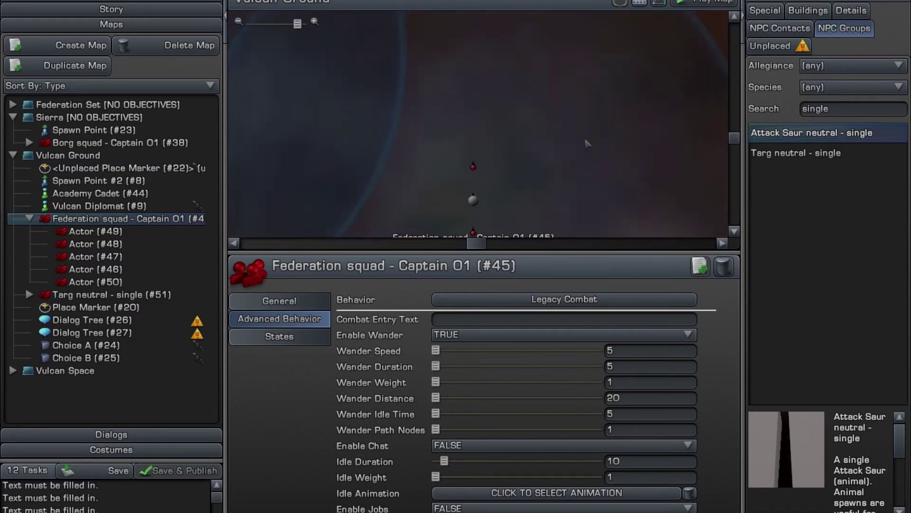
{"action": "scroll", "coordinate": [587, 142], "scroll_direction": "down", "scroll_amount": 2}
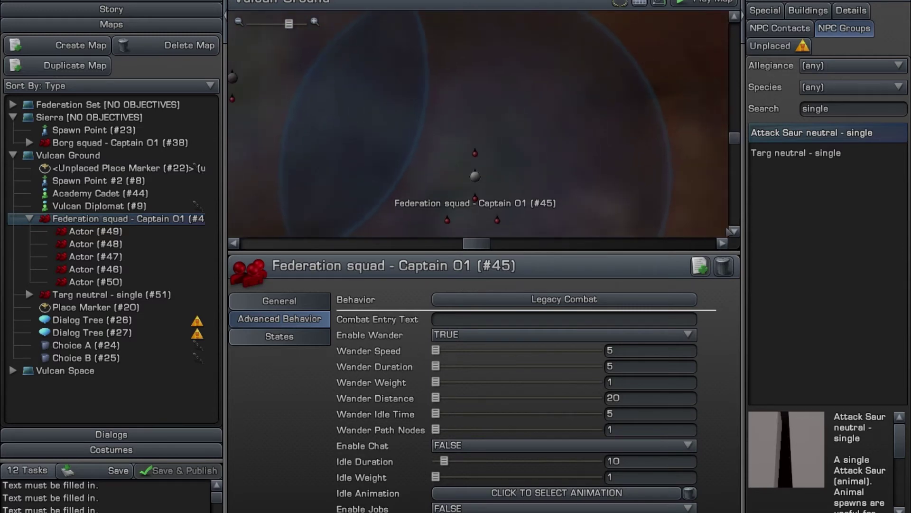
{"action": "scroll", "coordinate": [736, 231], "scroll_direction": "down", "scroll_amount": 2}
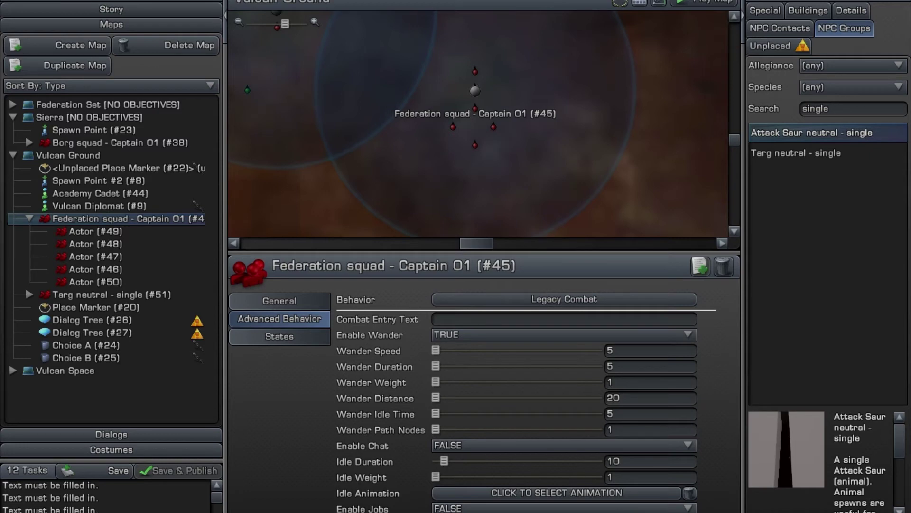
{"action": "left_click", "coordinate": [513, 449]}
- Set Enable Chat to TRUE and bring up the animation chooser for the squad's chat
{"action": "left_click", "coordinate": [498, 472]}
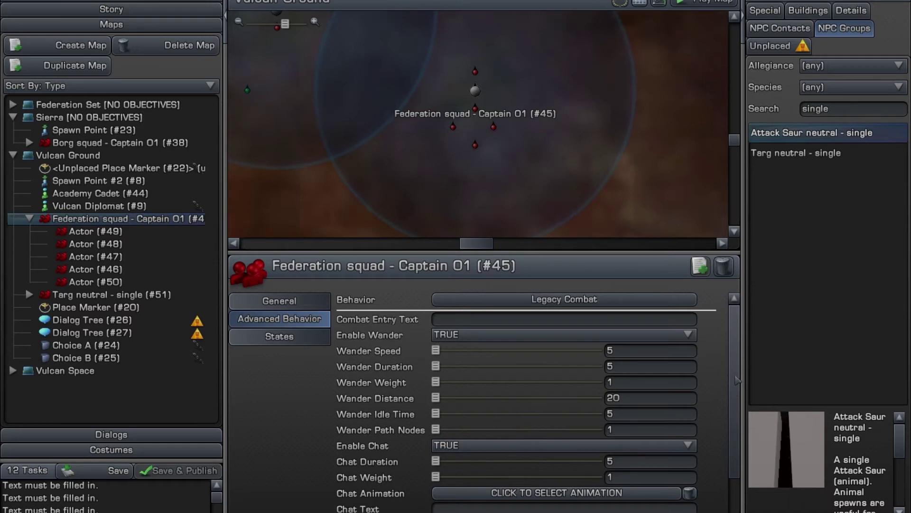
{"action": "scroll", "coordinate": [694, 470], "scroll_direction": "down", "scroll_amount": 3}
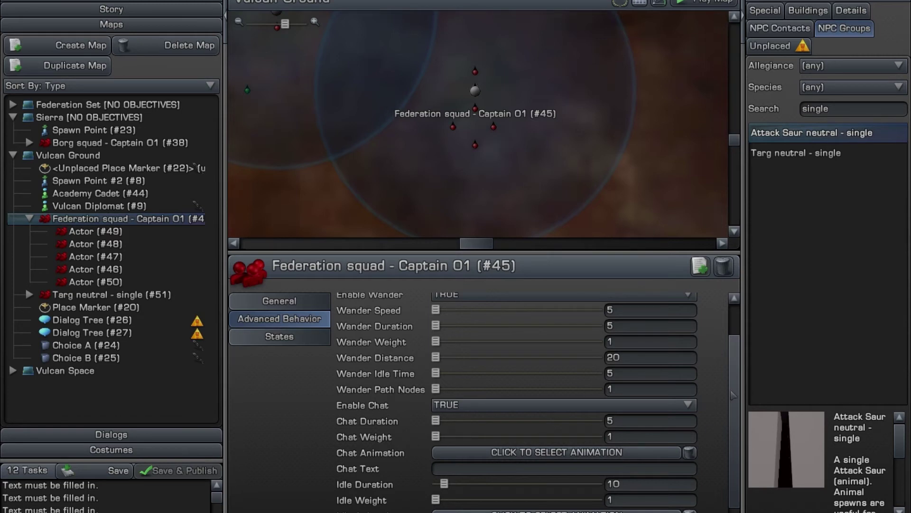
{"action": "scroll", "coordinate": [569, 502], "scroll_direction": "down", "scroll_amount": 1}
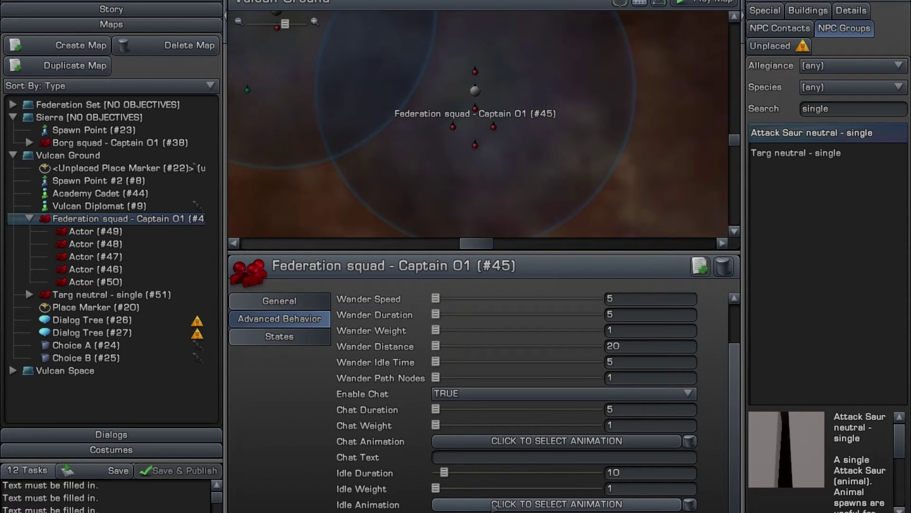
{"action": "left_click", "coordinate": [494, 505]}
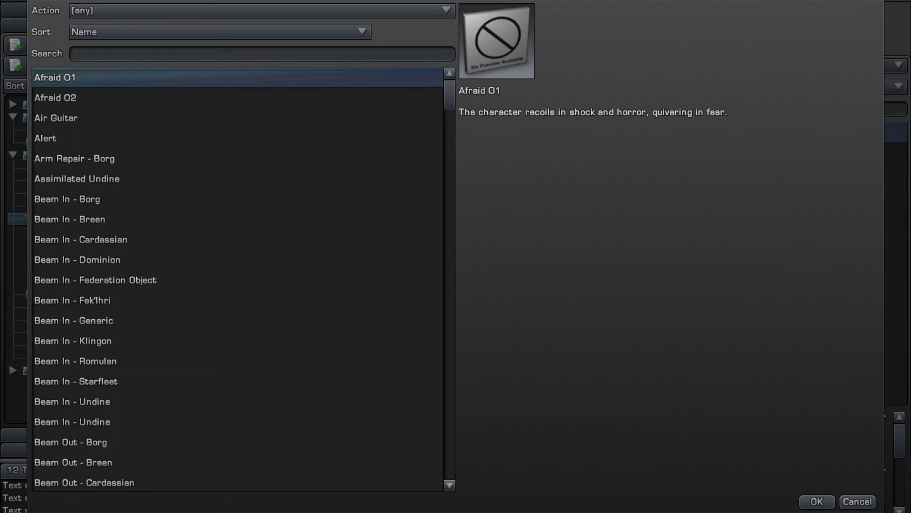
- Dismiss the animation chooser, leaving the chat animation unset and chat text empty
{"action": "key", "text": "Escape"}
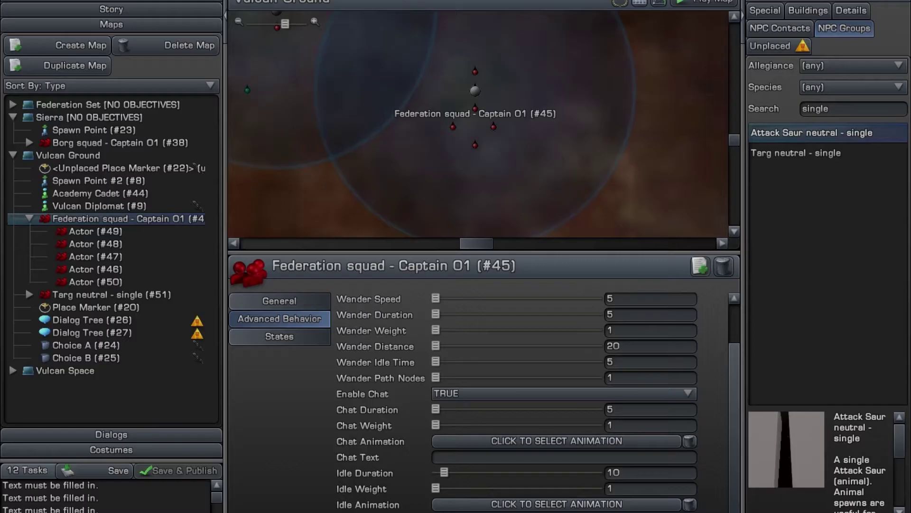
- Search detail objects for 'console' and select Console - Auction 06
{"action": "left_click", "coordinate": [856, 11]}
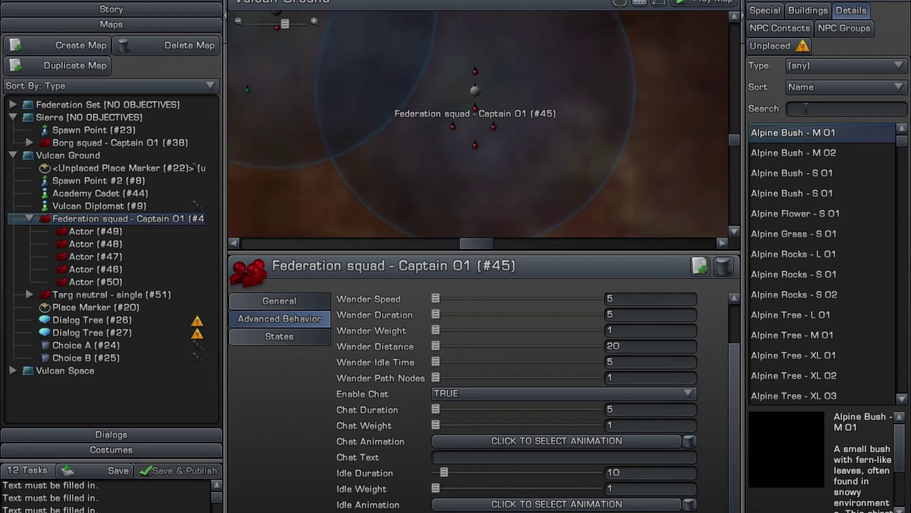
{"action": "left_click", "coordinate": [806, 109]}
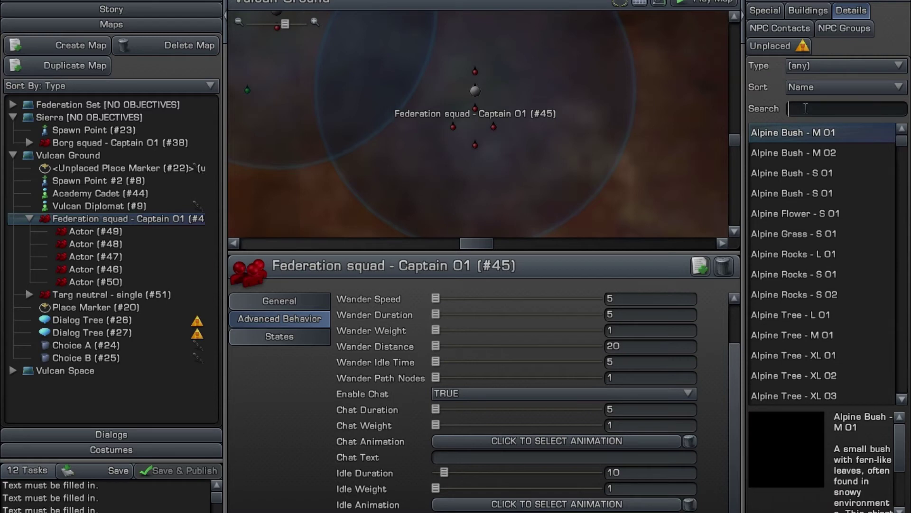
{"action": "type", "text": "con"}
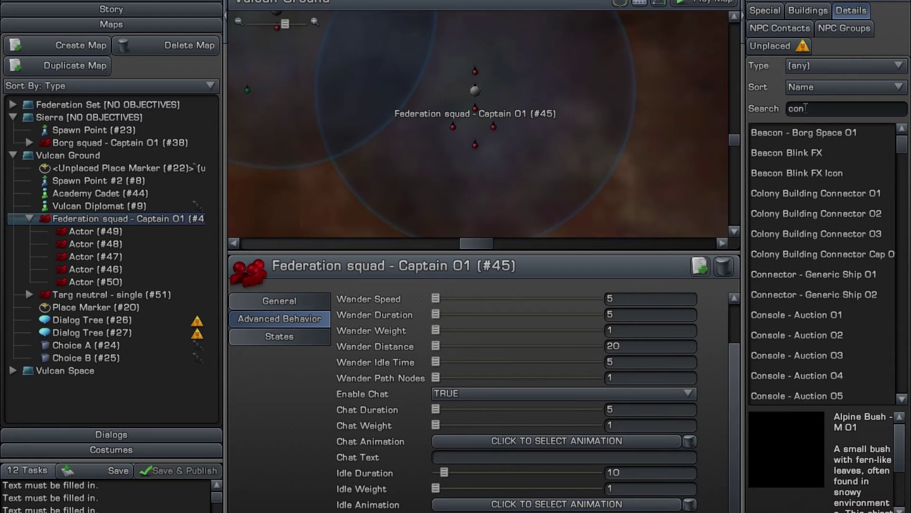
{"action": "type", "text": "sole"}
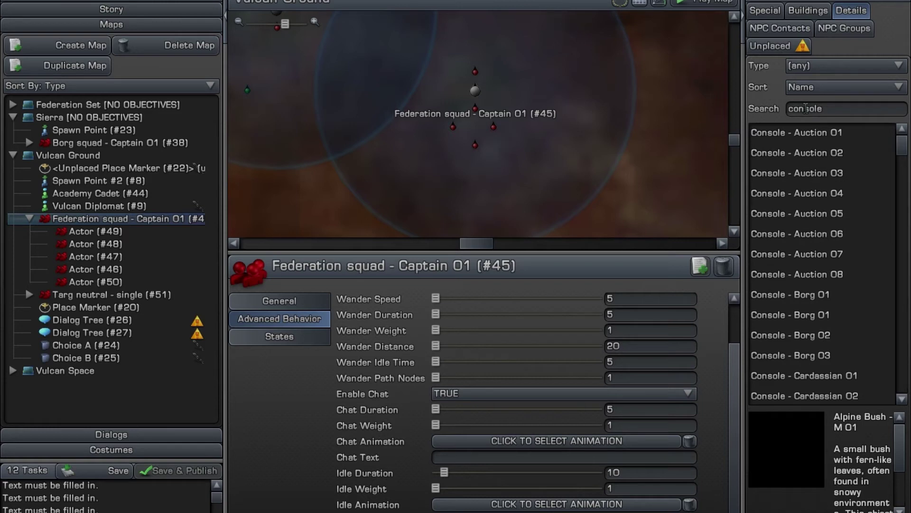
{"action": "left_click", "coordinate": [787, 235]}
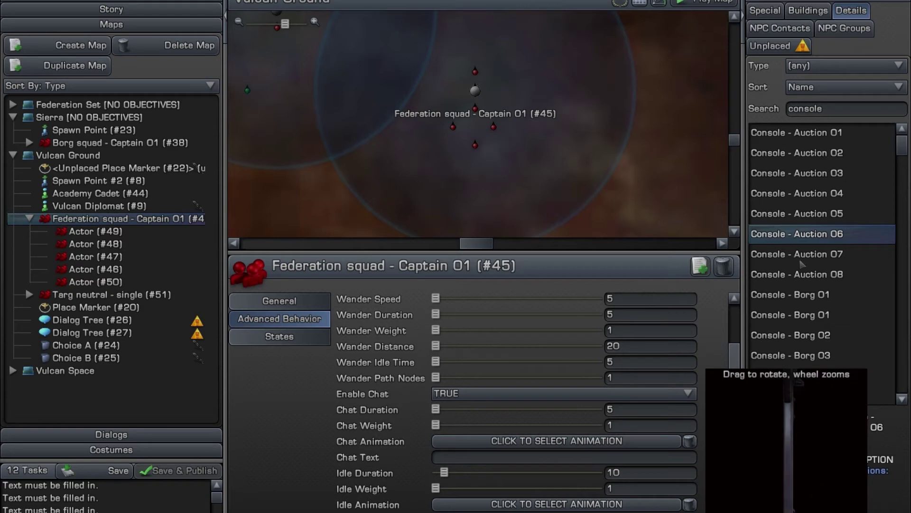
- Set Enable Jobs to TRUE for the Federation squad, with job duration 5
{"action": "scroll", "coordinate": [799, 258], "scroll_direction": "down", "scroll_amount": 3}
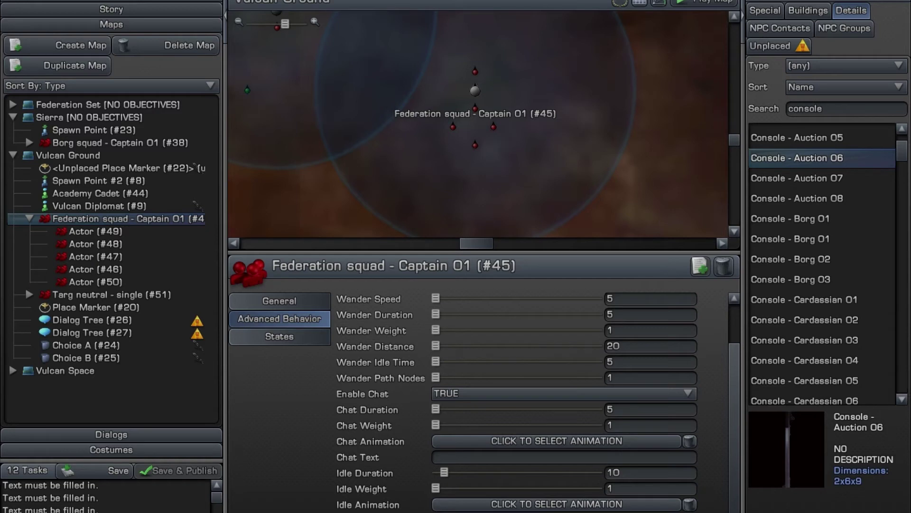
{"action": "left_click", "coordinate": [495, 511]}
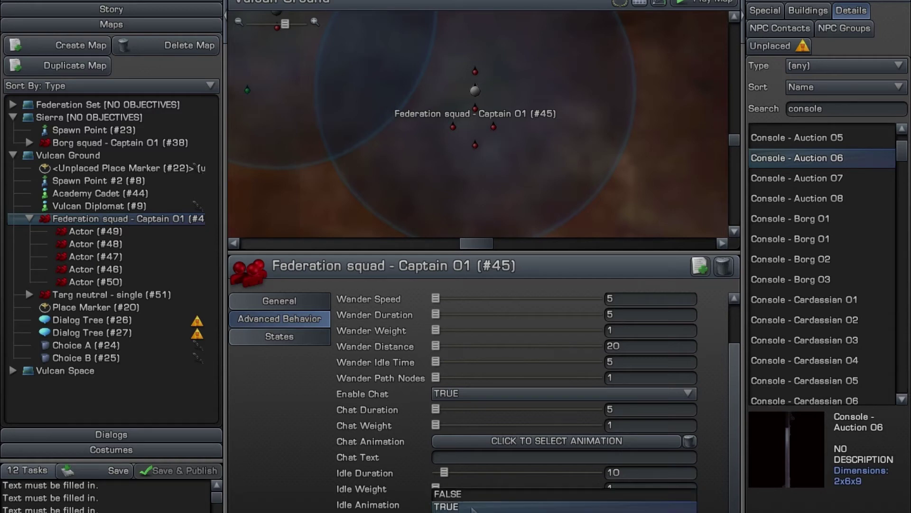
{"action": "left_click", "coordinate": [473, 507]}
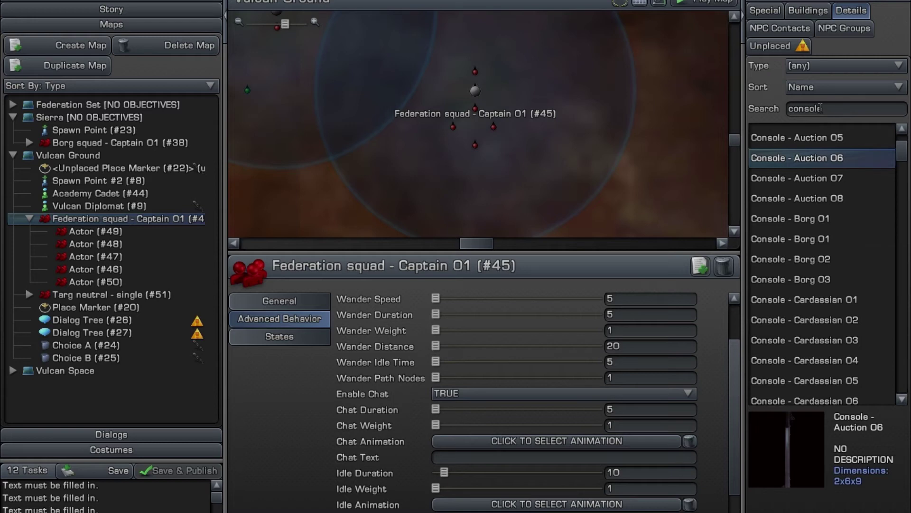
- Select the whole 'console' term in the library search box
{"action": "left_click", "coordinate": [820, 108]}
{"action": "key", "text": "ctrl+a"}
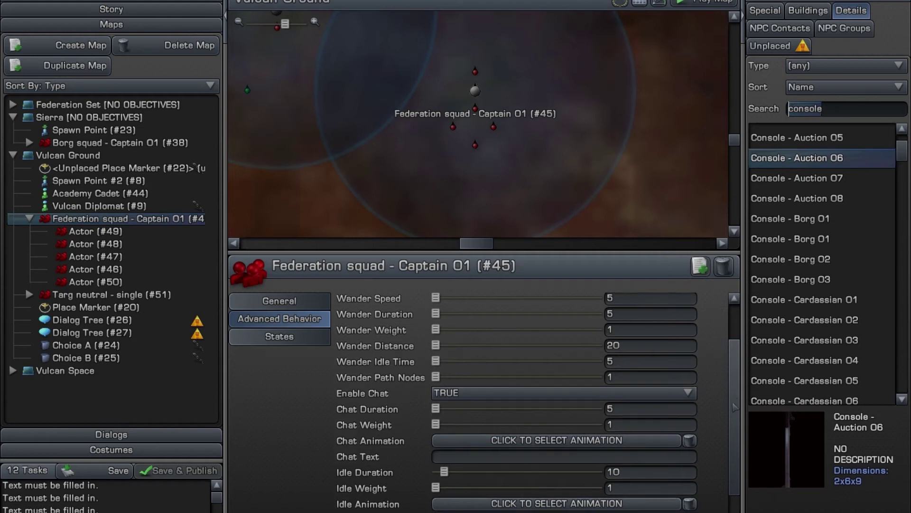
{"action": "scroll", "coordinate": [733, 397], "scroll_direction": "down", "scroll_amount": 1}
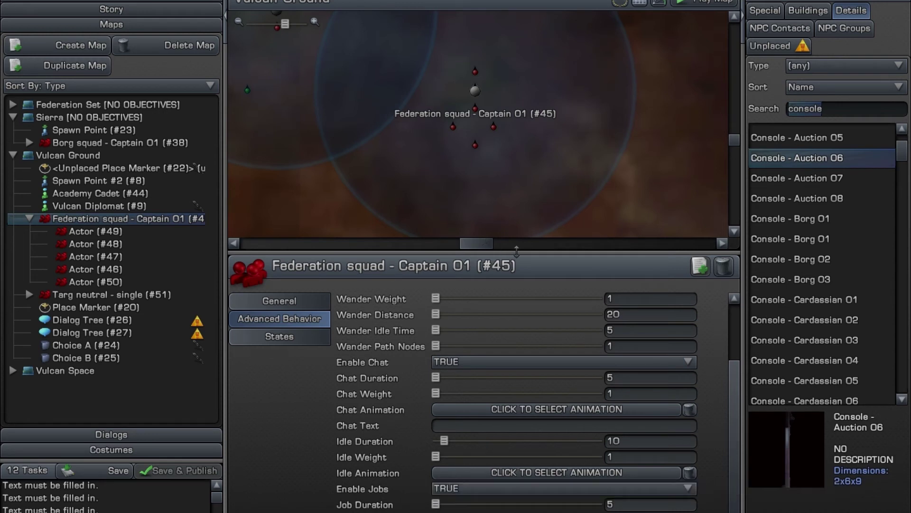
- Enlarge the property panel and drag the squad's Wander Weight slider from 1 to 4
{"action": "left_click_drag", "start_coordinate": [484, 250], "coordinate": [530, 204]}
{"action": "left_click_drag", "start_coordinate": [528, 172], "coordinate": [541, 59]}
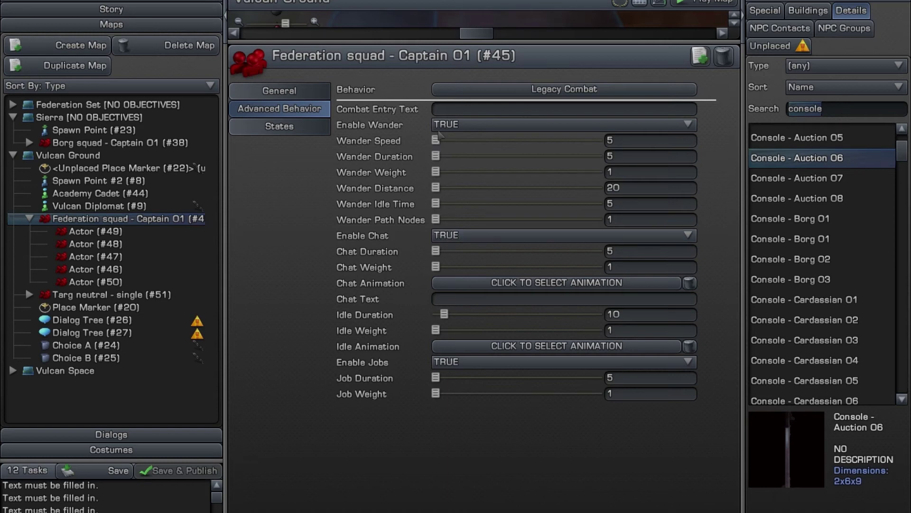
{"action": "mouse_move", "coordinate": [433, 182]}
{"action": "left_click_drag", "start_coordinate": [433, 180], "coordinate": [466, 179]}
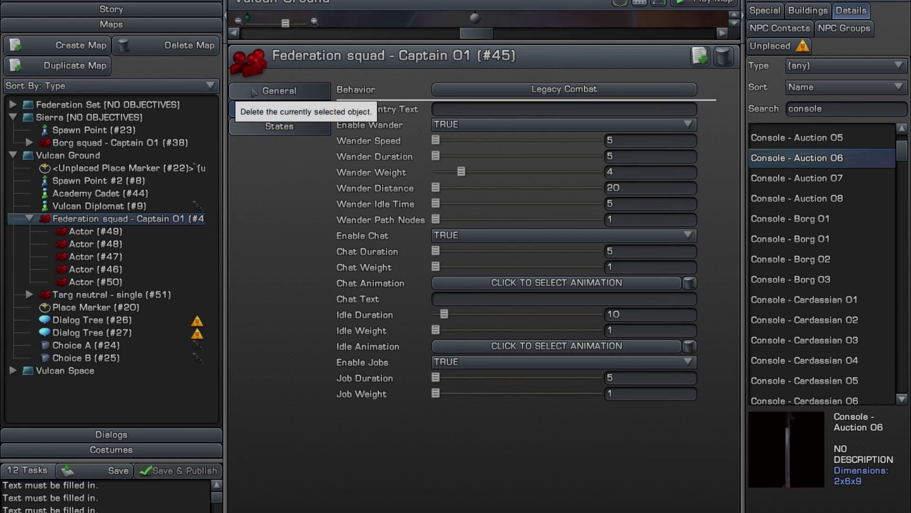
{"action": "left_click", "coordinate": [254, 92]}
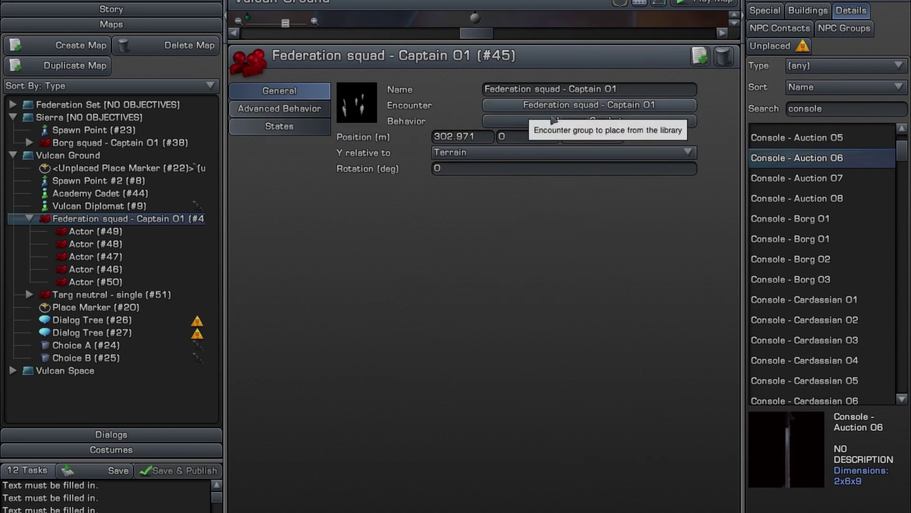
- Review the behavior types and close the list, keeping the squad on Legacy Combat
{"action": "left_click", "coordinate": [554, 122]}
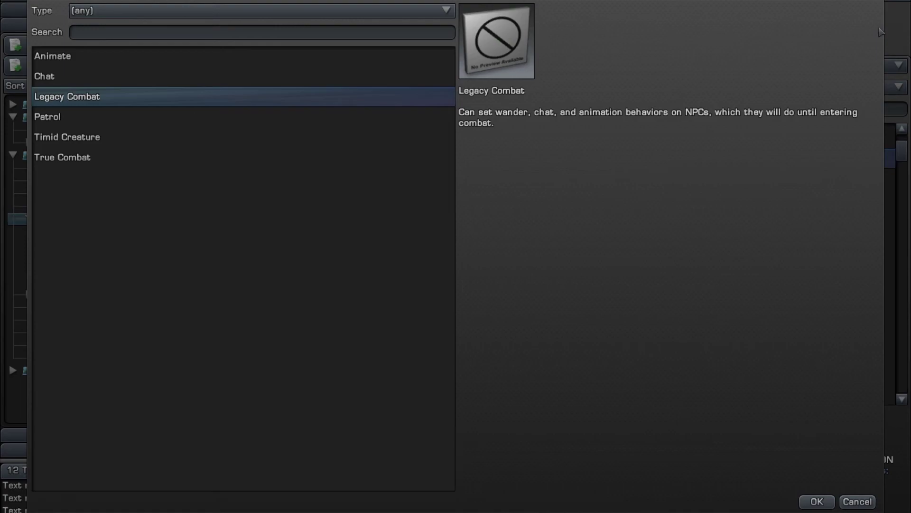
{"action": "key", "text": "Escape"}
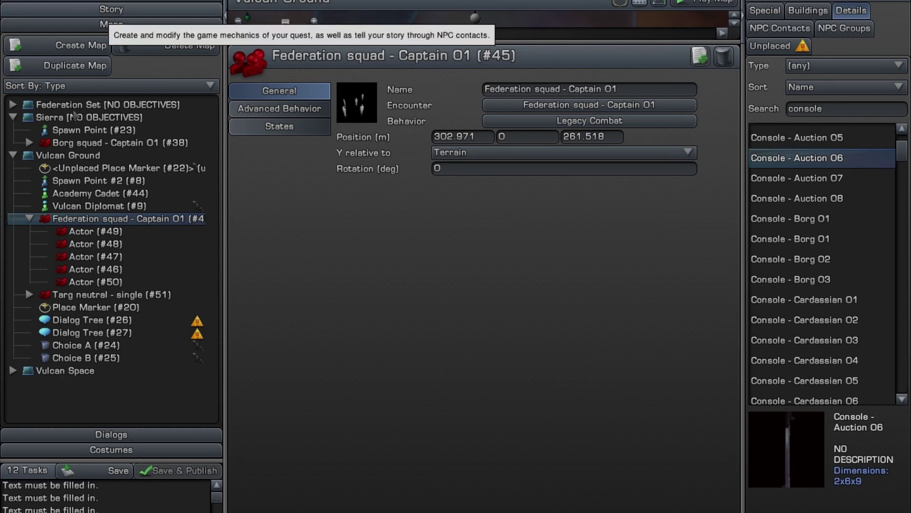
- Bring the Sierra map into view and select Borg squad - Captain 01 (#38)
{"action": "left_click", "coordinate": [49, 119]}
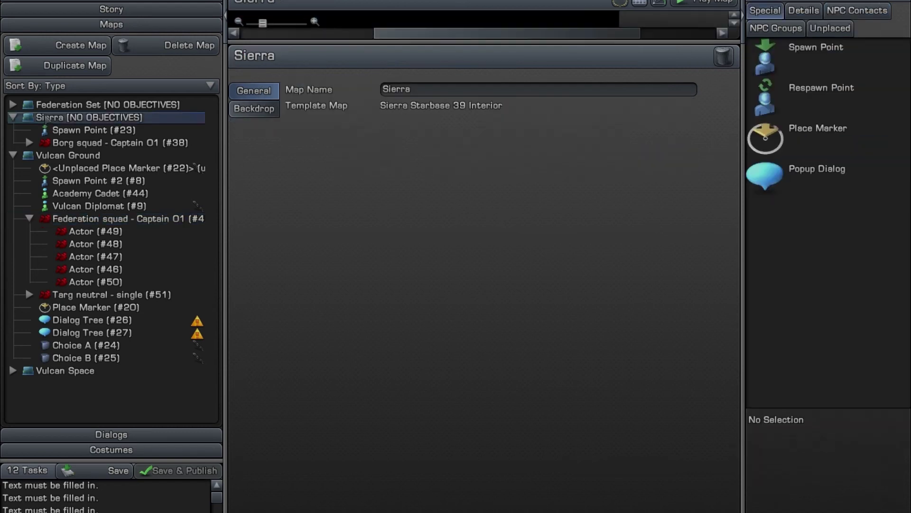
{"action": "left_click", "coordinate": [13, 119]}
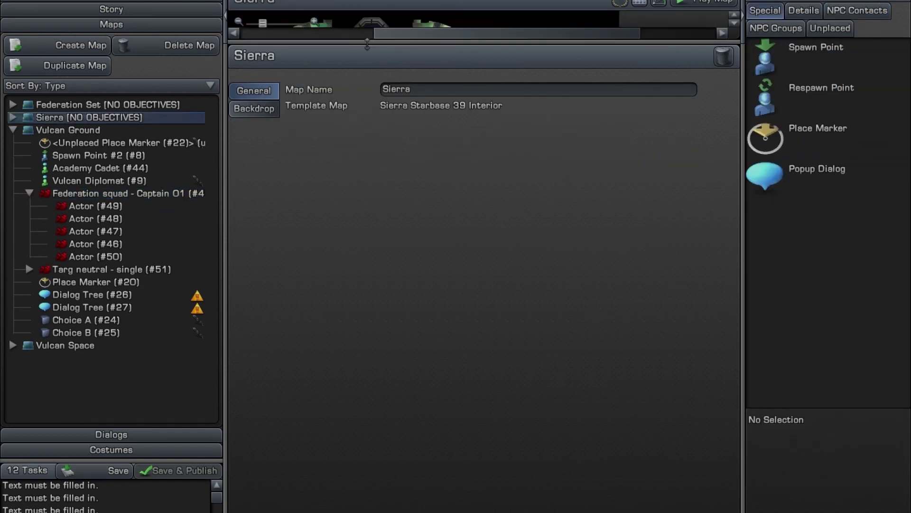
{"action": "left_click_drag", "start_coordinate": [367, 45], "coordinate": [393, 282]}
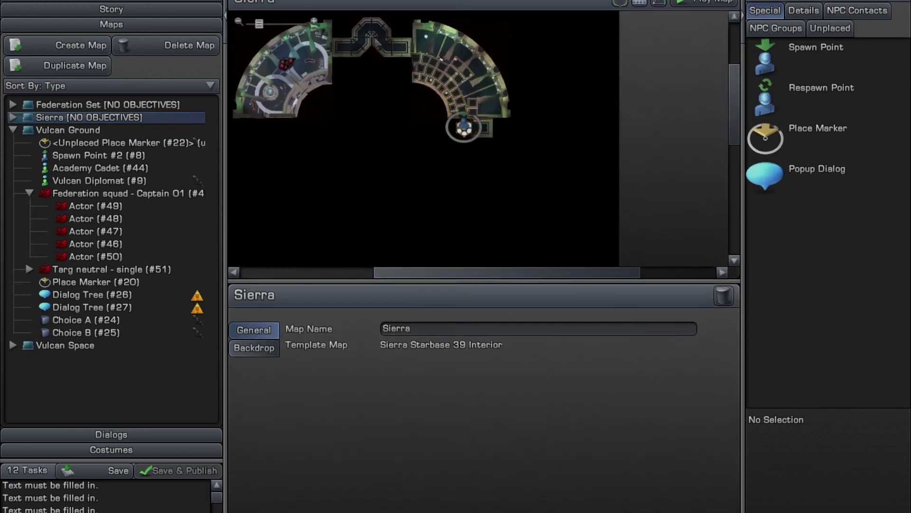
{"action": "scroll", "coordinate": [474, 259], "scroll_direction": "up", "scroll_amount": 3}
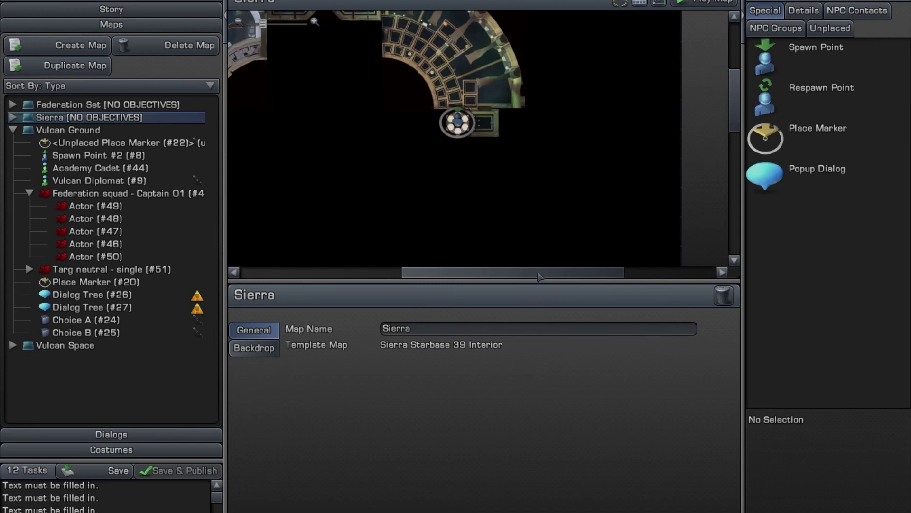
{"action": "left_click_drag", "start_coordinate": [545, 275], "coordinate": [439, 274]}
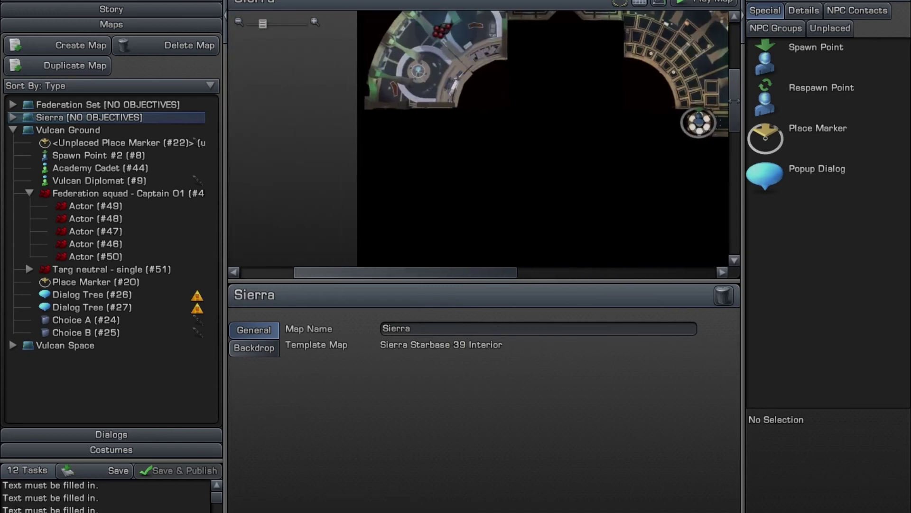
{"action": "left_click_drag", "start_coordinate": [735, 104], "coordinate": [734, 75]}
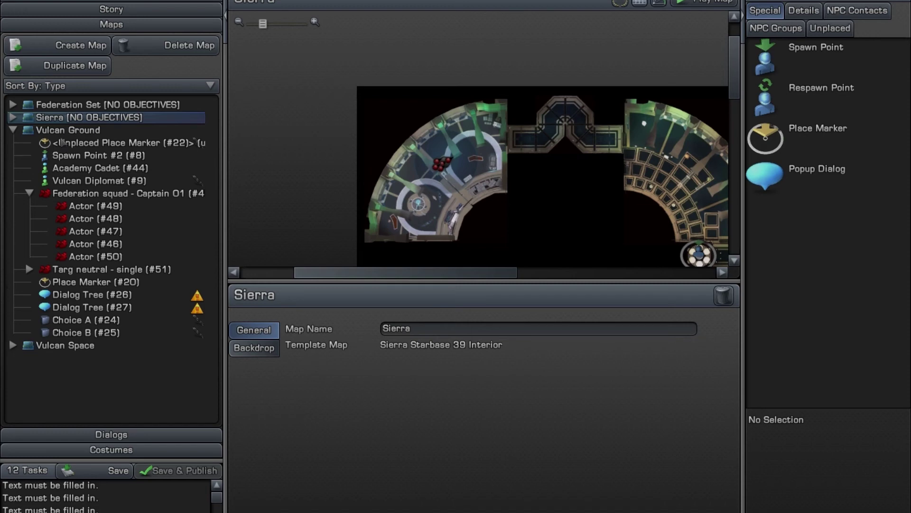
{"action": "left_click", "coordinate": [13, 117]}
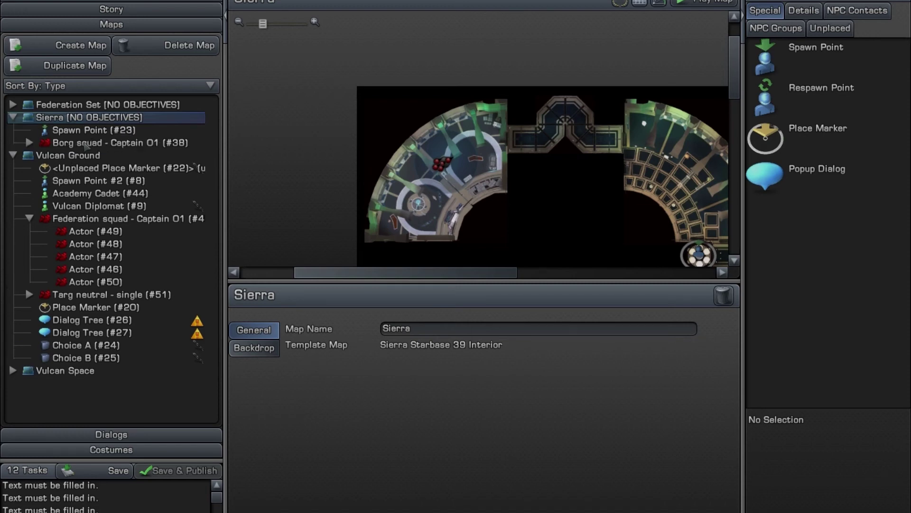
{"action": "left_click", "coordinate": [86, 143]}
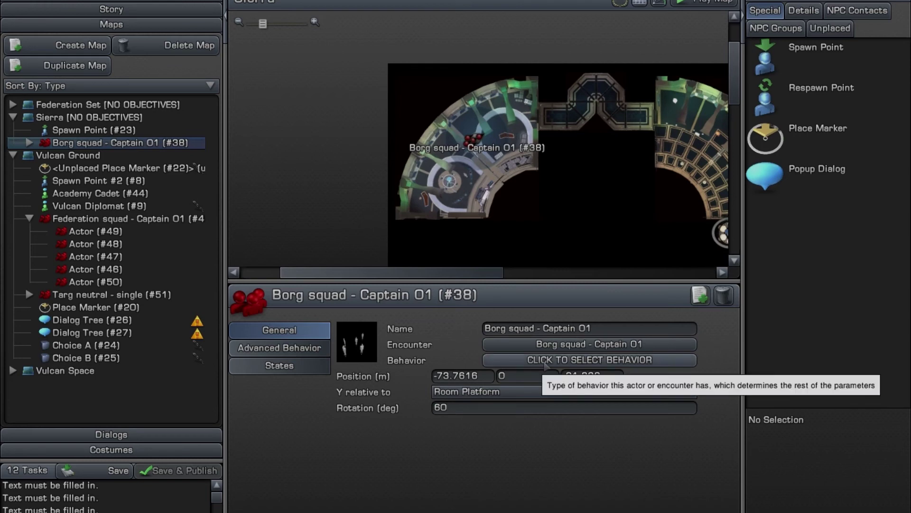
- Set the Borg squad's behavior to Patrol
{"action": "left_click", "coordinate": [546, 363]}
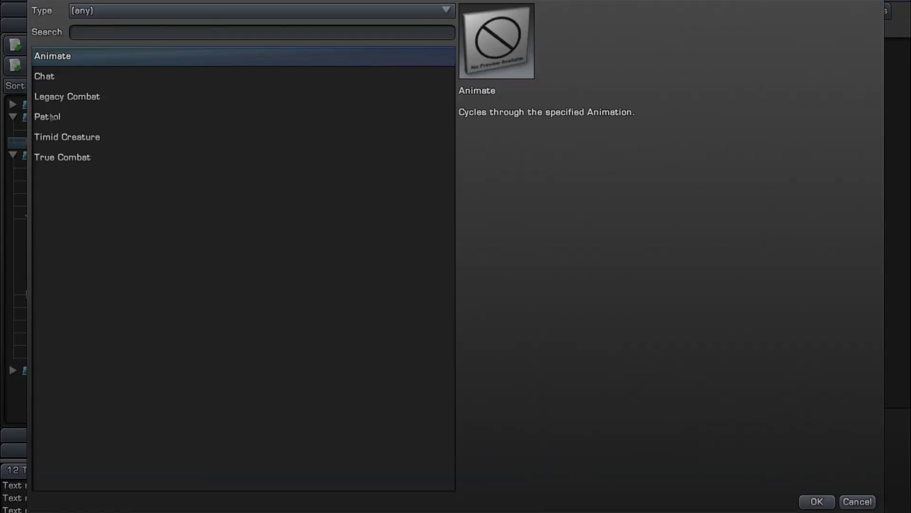
{"action": "left_click", "coordinate": [53, 118]}
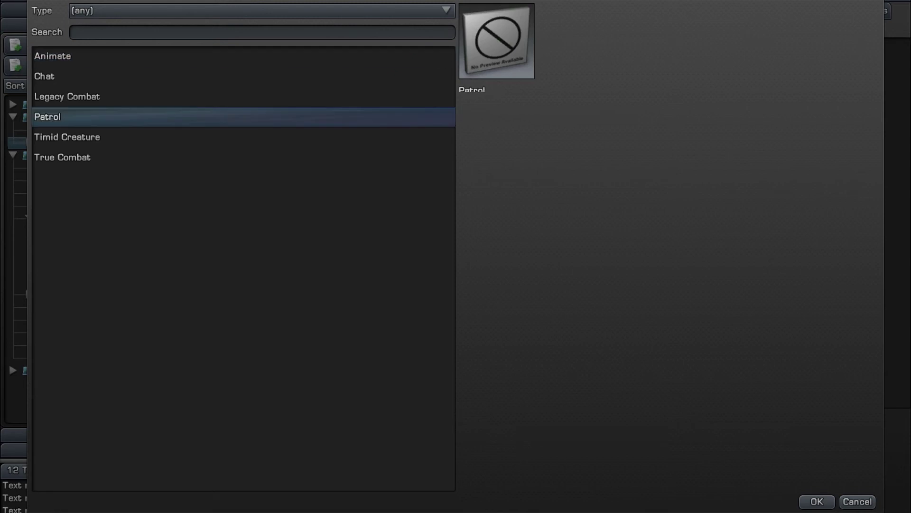
{"action": "left_click", "coordinate": [817, 502]}
{"action": "left_click", "coordinate": [817, 501]}
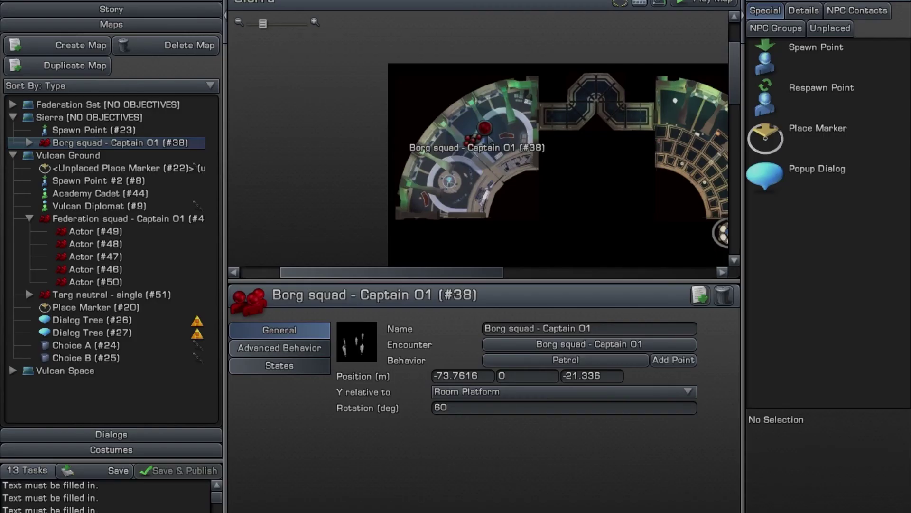
- Zoom in, check the Patrol Speed 8 settings and nudge Patrol Point (#53) away from the squad
{"action": "scroll", "coordinate": [486, 131], "scroll_direction": "up", "scroll_amount": 3}
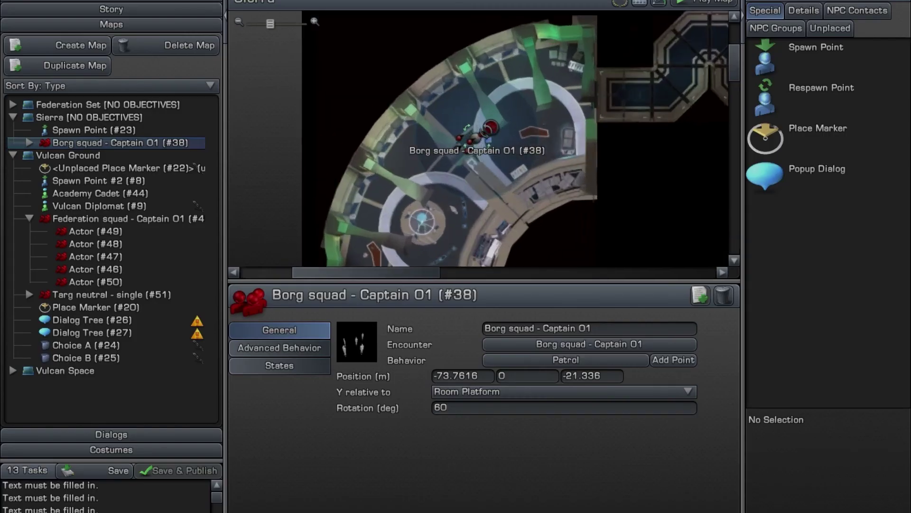
{"action": "scroll", "coordinate": [505, 126], "scroll_direction": "up", "scroll_amount": 1}
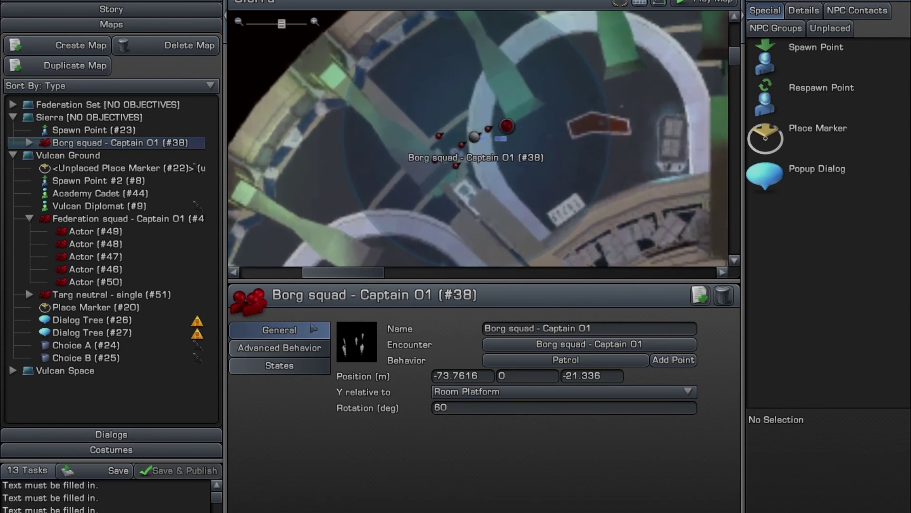
{"action": "left_click", "coordinate": [289, 349]}
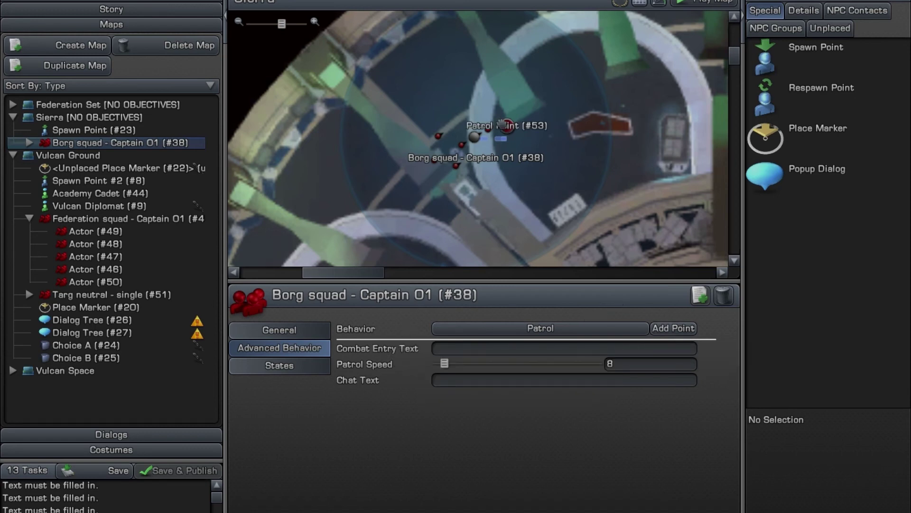
{"action": "left_click_drag", "start_coordinate": [507, 126], "coordinate": [546, 126]}
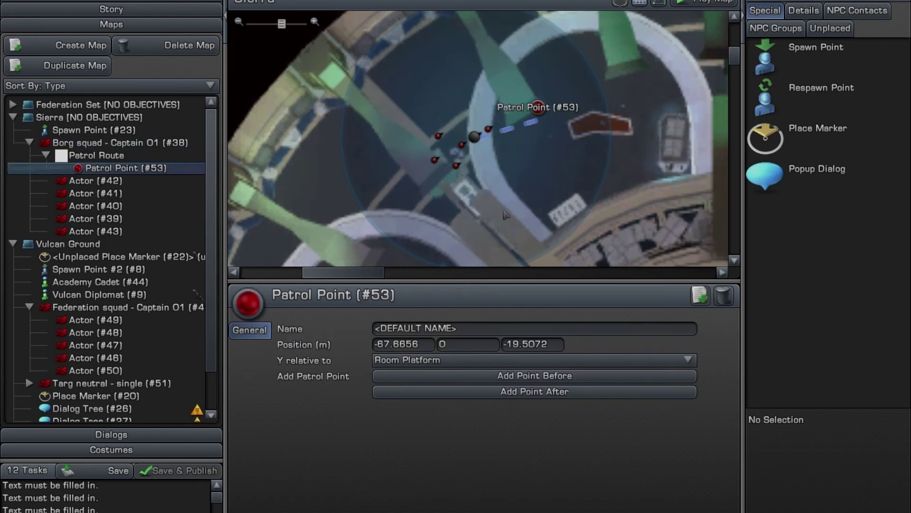
- Move Patrol Point (#53) into the far right room at 33.528, 0, -44.5008
{"action": "scroll", "coordinate": [551, 151], "scroll_direction": "down", "scroll_amount": 5}
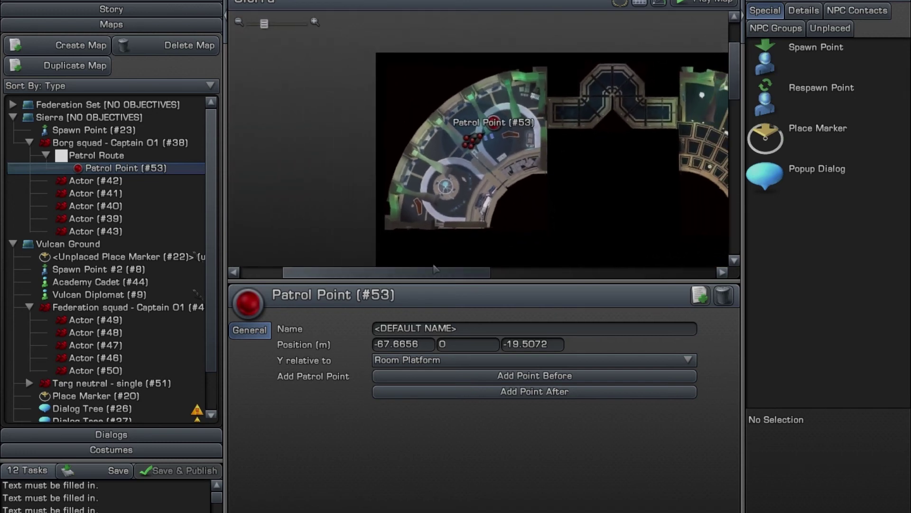
{"action": "left_click_drag", "start_coordinate": [446, 273], "coordinate": [510, 274]}
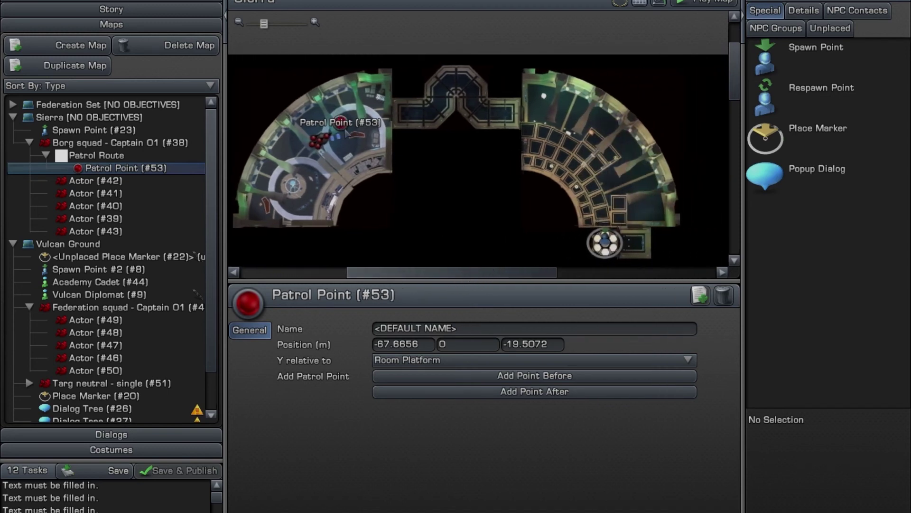
{"action": "mouse_move", "coordinate": [340, 120]}
{"action": "left_mouse_down"}
{"action": "mouse_move", "coordinate": [367, 113]}
{"action": "mouse_move", "coordinate": [413, 130]}
{"action": "mouse_move", "coordinate": [586, 162]}
{"action": "mouse_move", "coordinate": [607, 175]}
{"action": "mouse_move", "coordinate": [608, 208]}
{"action": "left_mouse_up"}
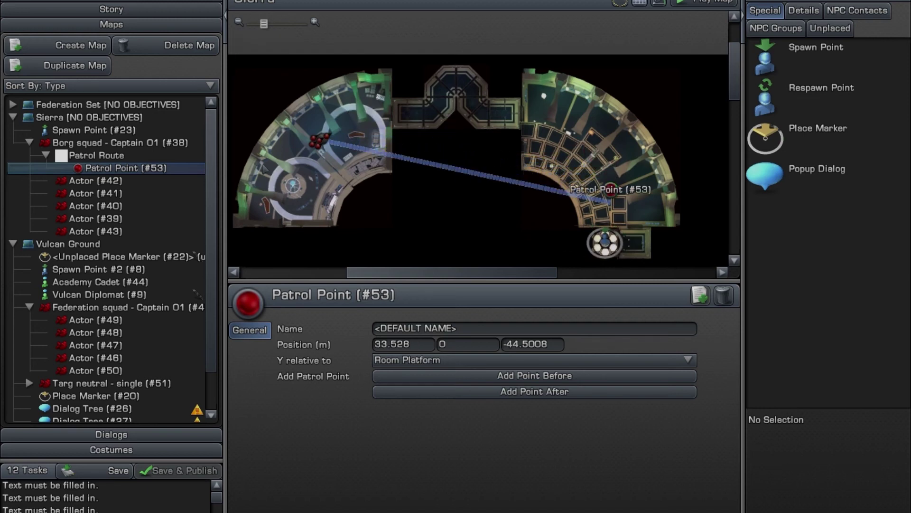